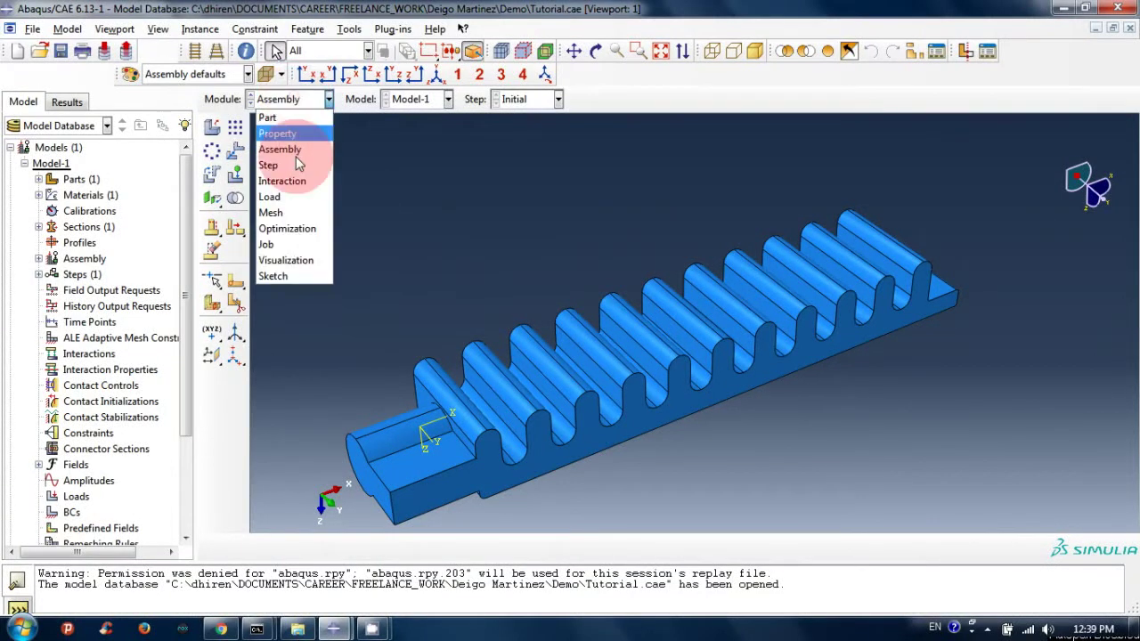
Step: In the Step module, create Step-1 after Initial using the Dynamic, Explicit procedure
{"action": "left_click", "coordinate": [298, 166]}
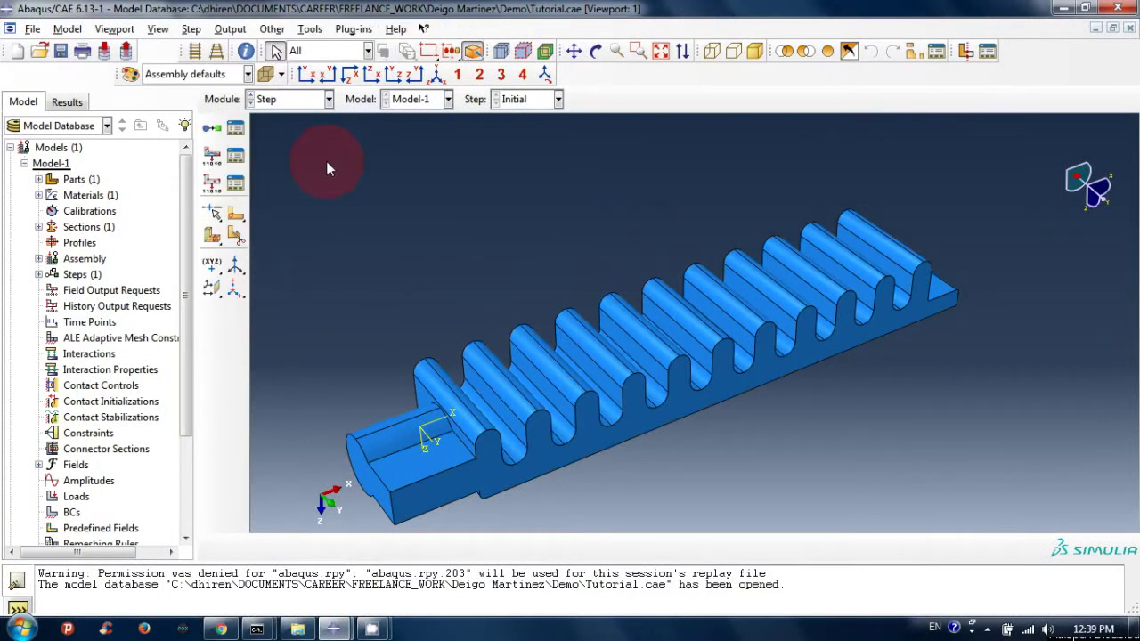
{"action": "left_click", "coordinate": [192, 34]}
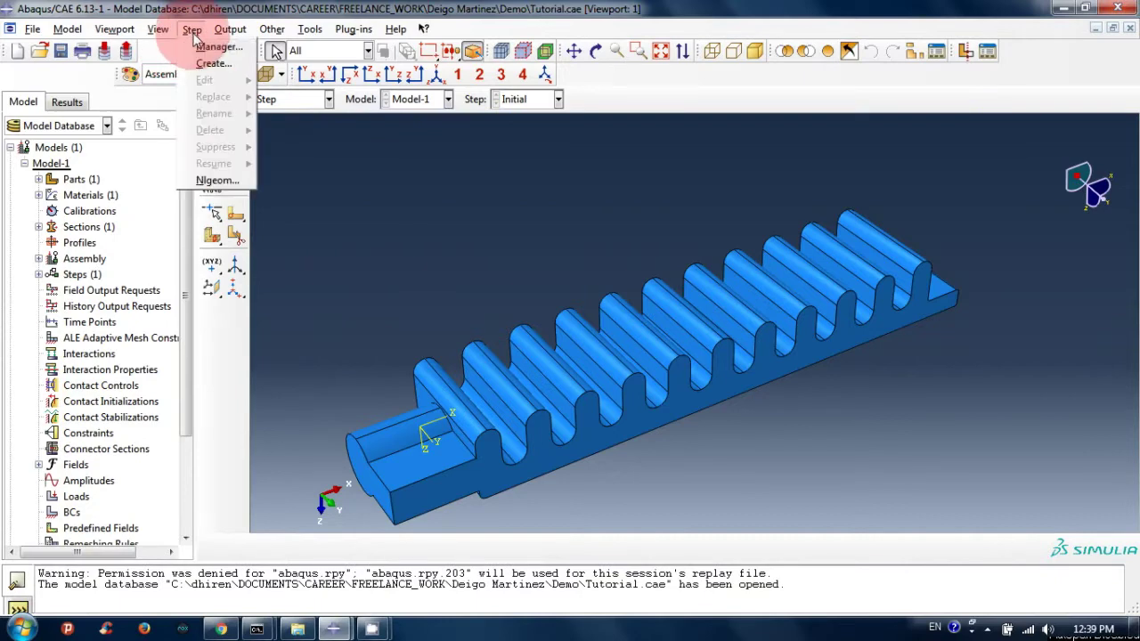
{"action": "left_click", "coordinate": [203, 52]}
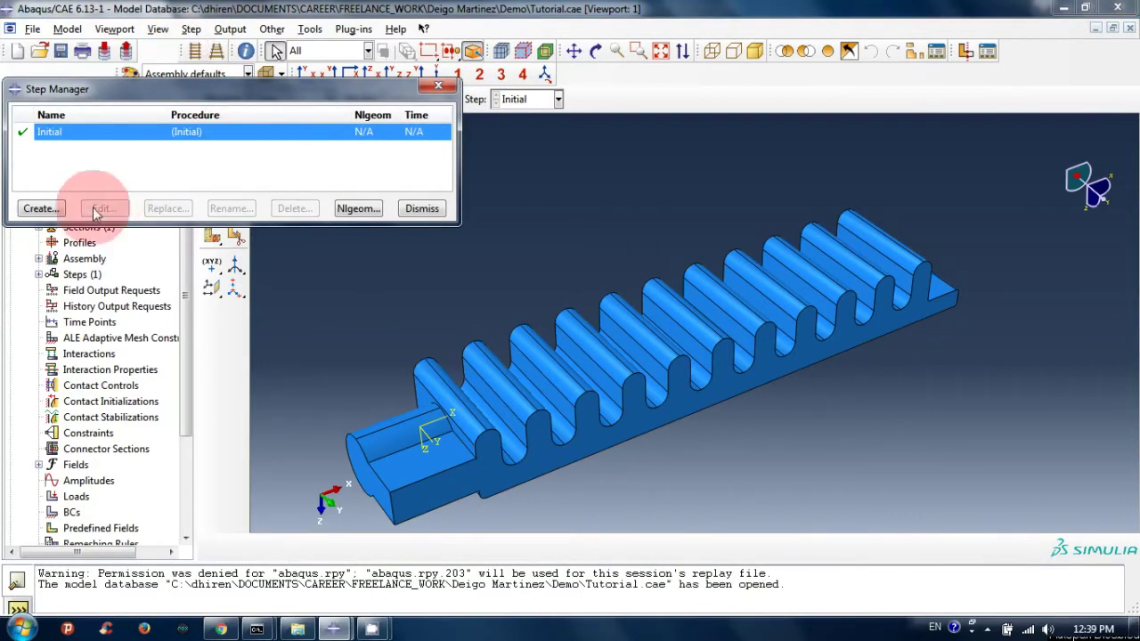
{"action": "left_click", "coordinate": [51, 212]}
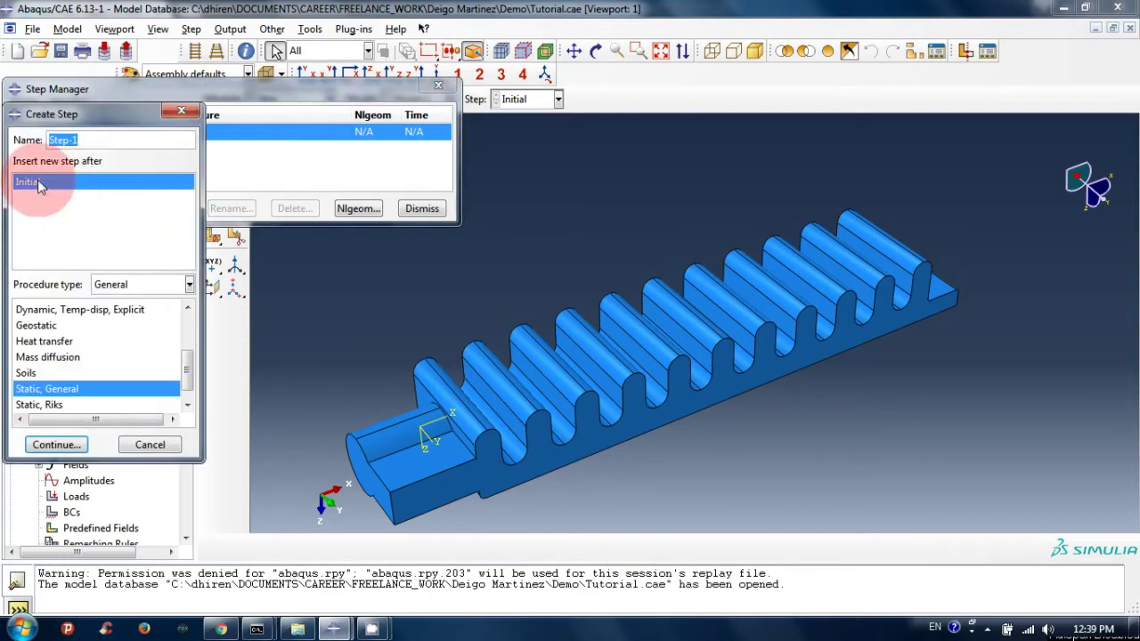
{"action": "left_click", "coordinate": [98, 136]}
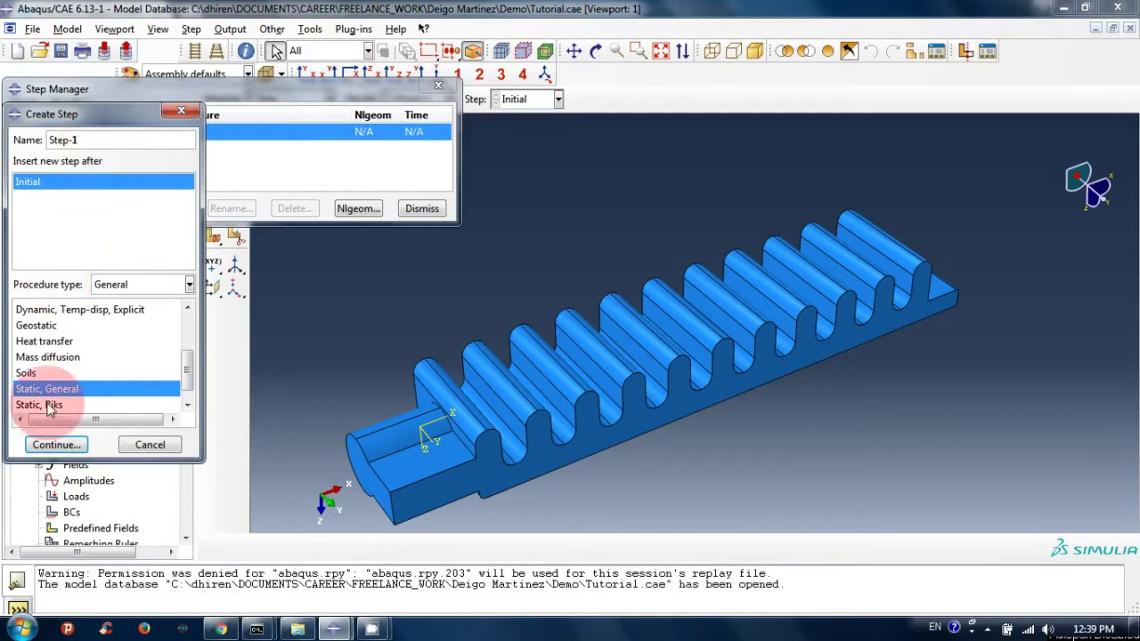
{"action": "left_click", "coordinate": [53, 358]}
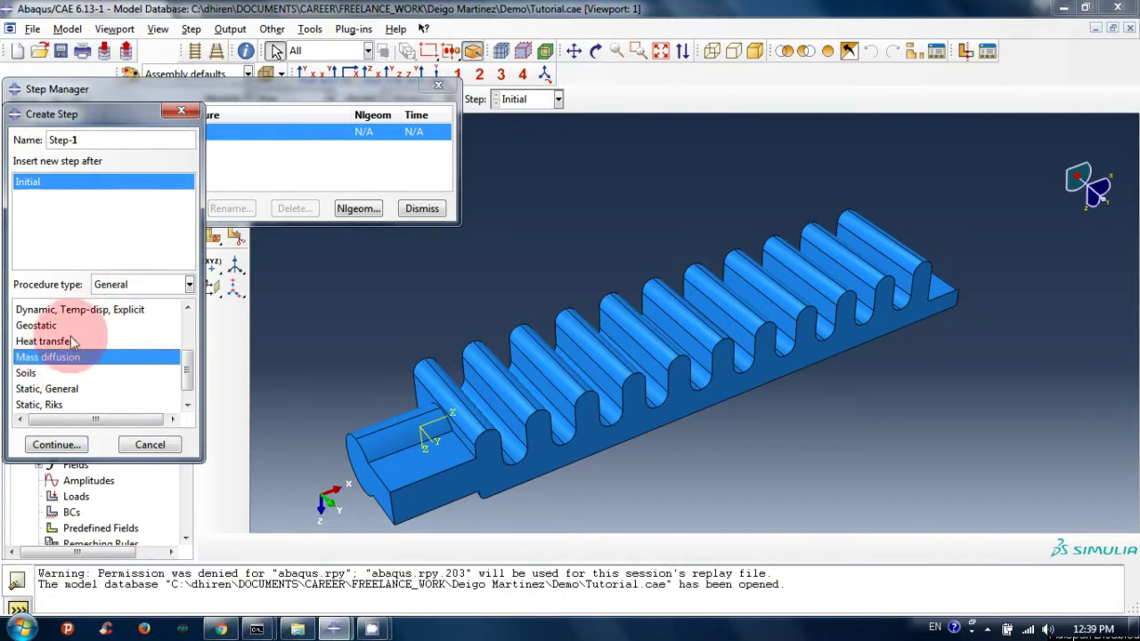
{"action": "left_click", "coordinate": [62, 309]}
{"action": "scroll", "coordinate": [69, 334], "scroll_direction": "up", "scroll_amount": 3}
{"action": "left_click", "coordinate": [76, 342]}
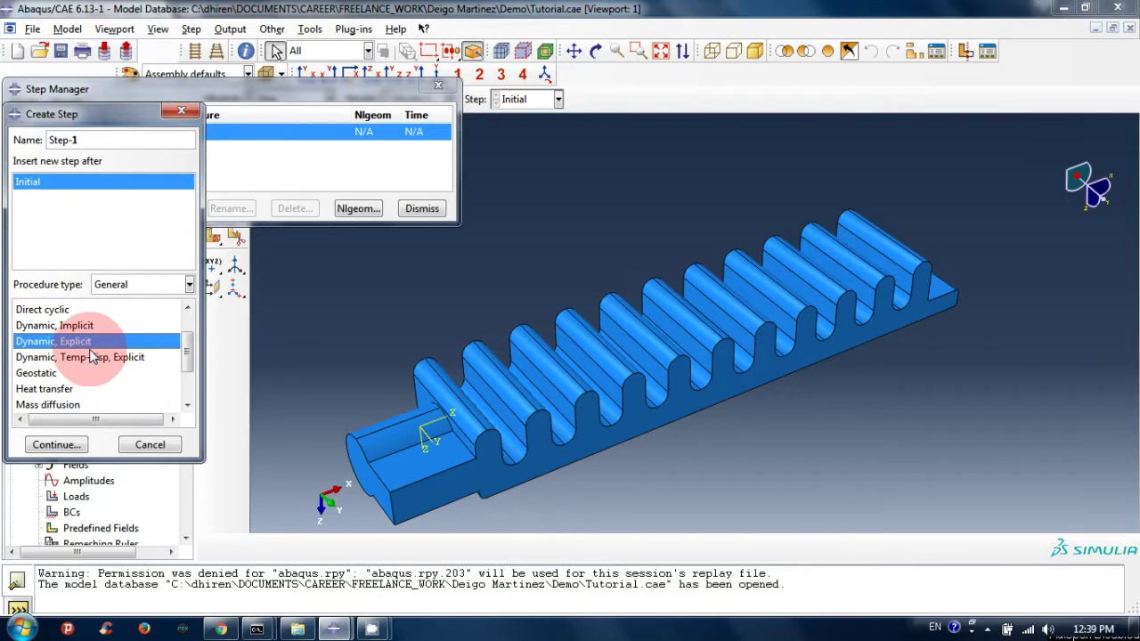
Step: Review the Step-1 tabs and accept time period 1 with Nlgeom on
{"action": "left_click", "coordinate": [59, 447]}
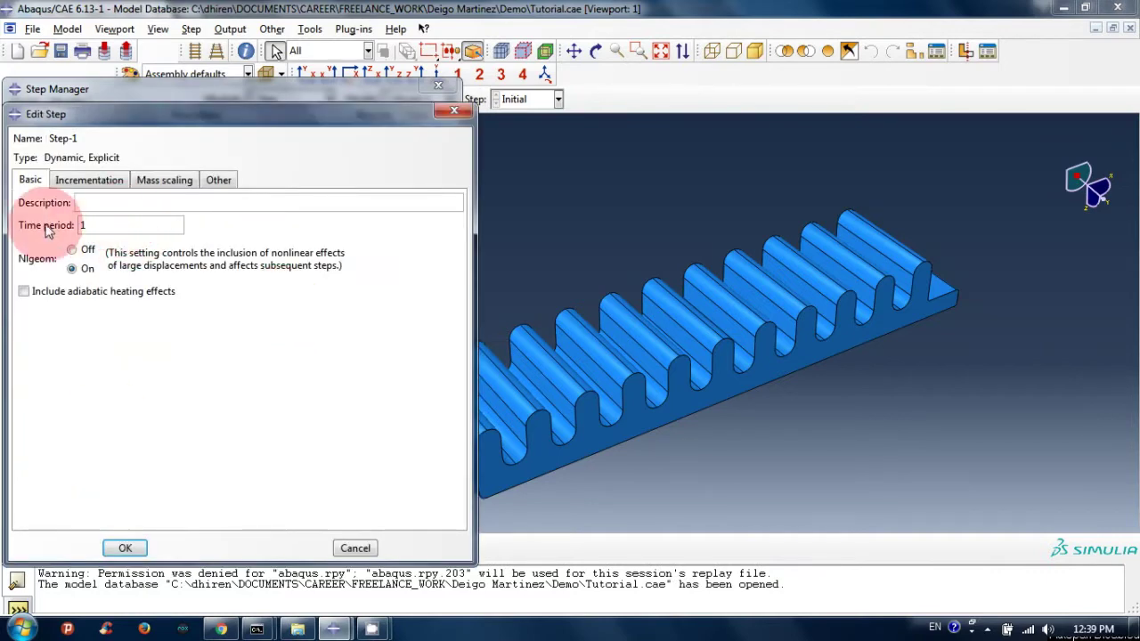
{"action": "double_click", "coordinate": [94, 225]}
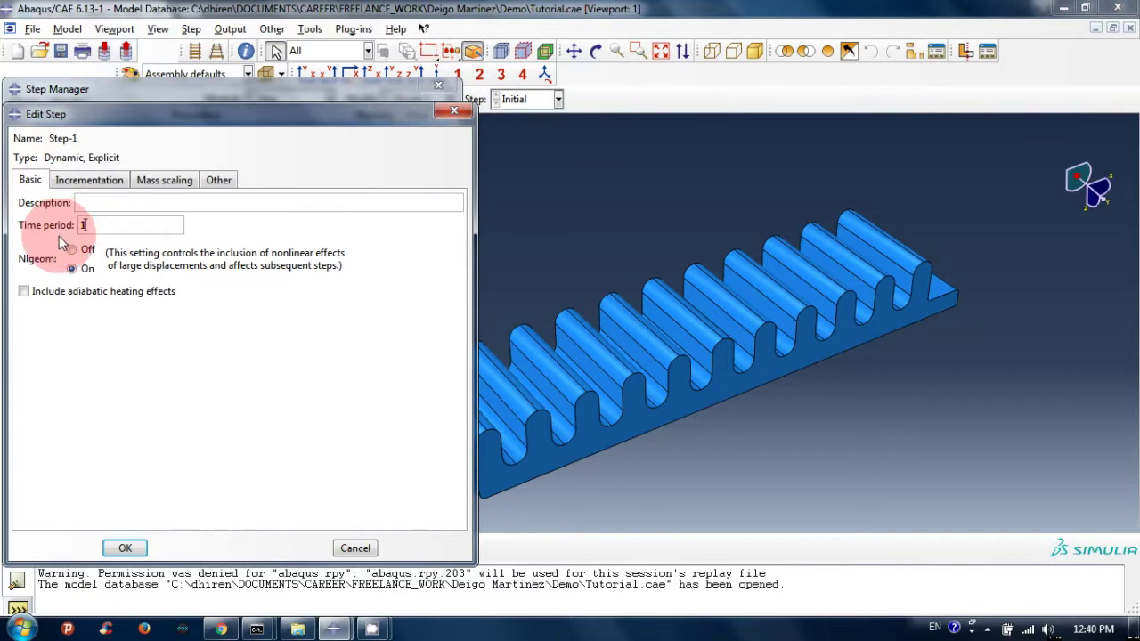
{"action": "left_click", "coordinate": [85, 224]}
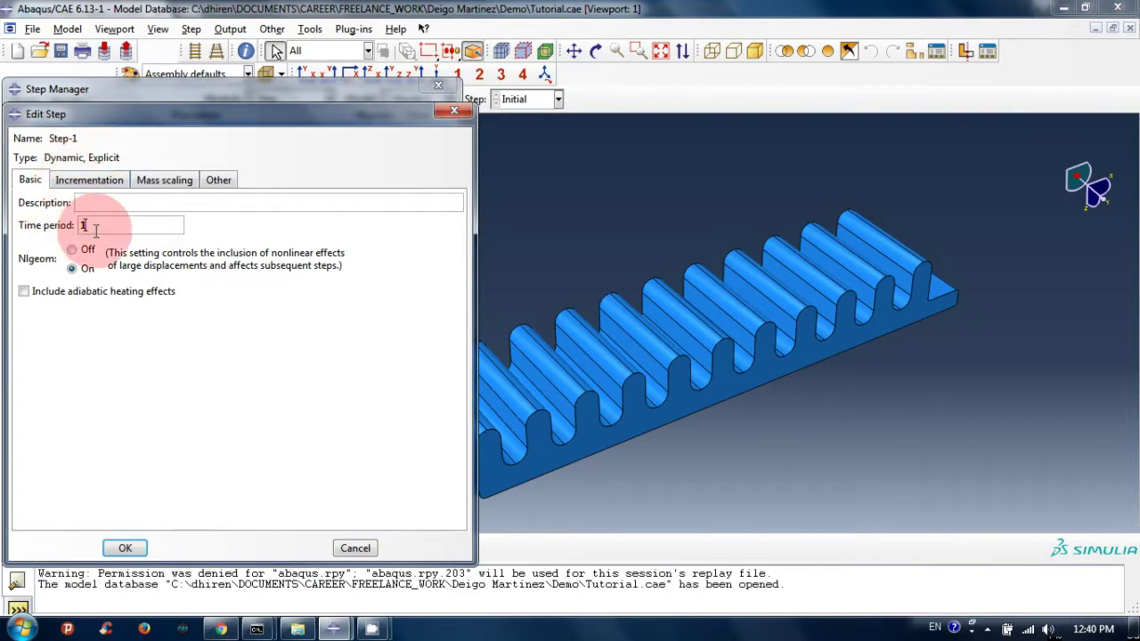
{"action": "left_click", "coordinate": [89, 181]}
{"action": "left_click", "coordinate": [164, 180]}
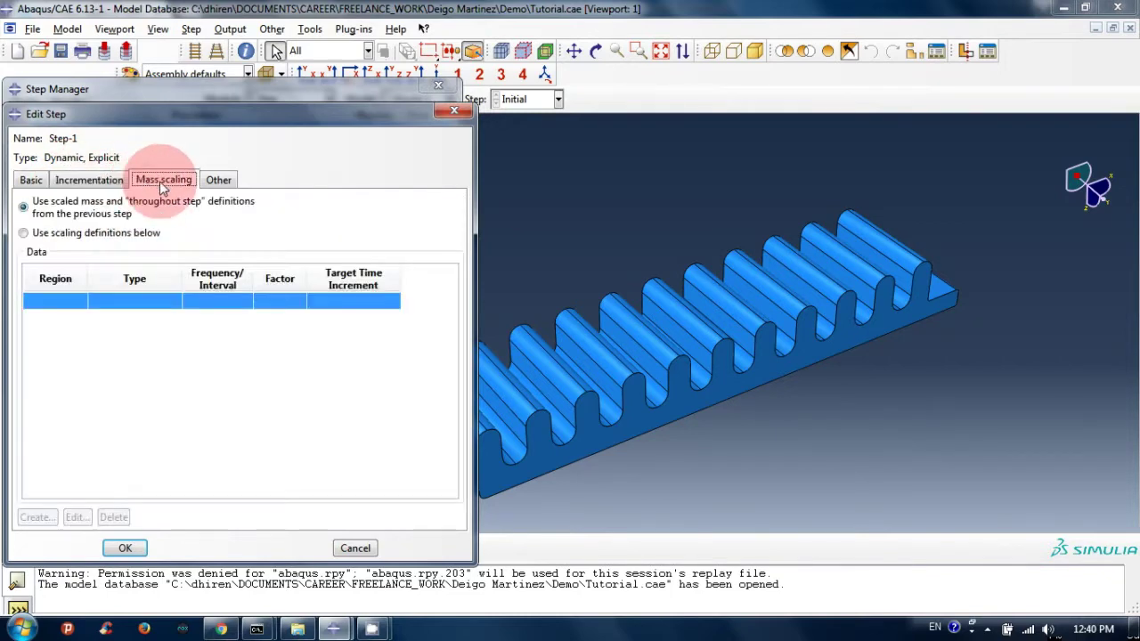
{"action": "left_click", "coordinate": [218, 179]}
{"action": "left_click", "coordinate": [27, 181]}
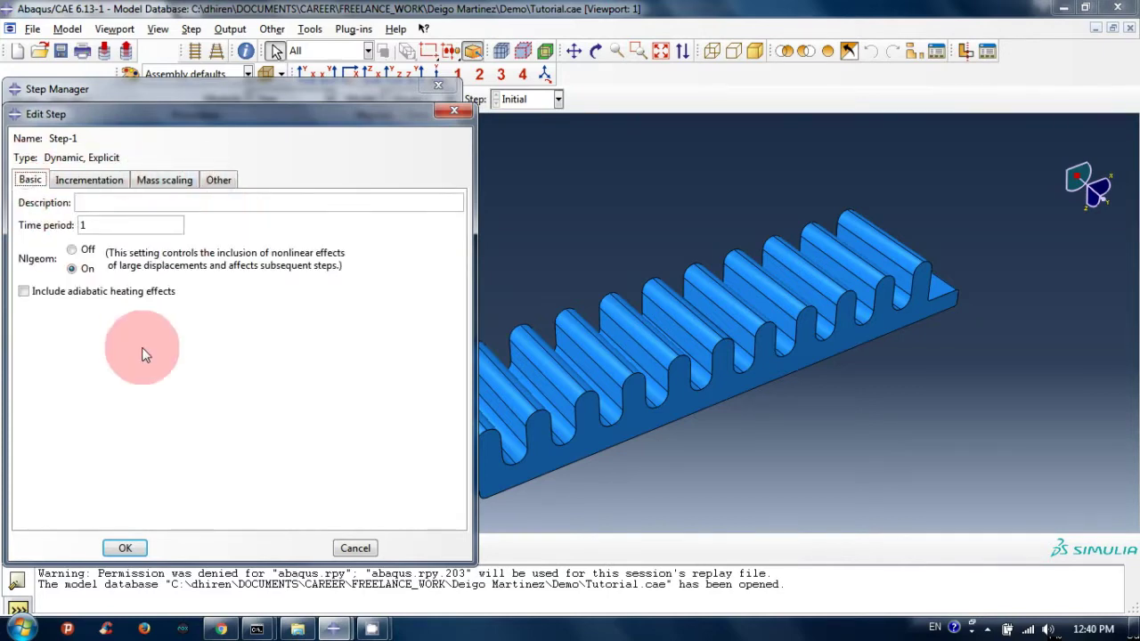
{"action": "left_click", "coordinate": [125, 547]}
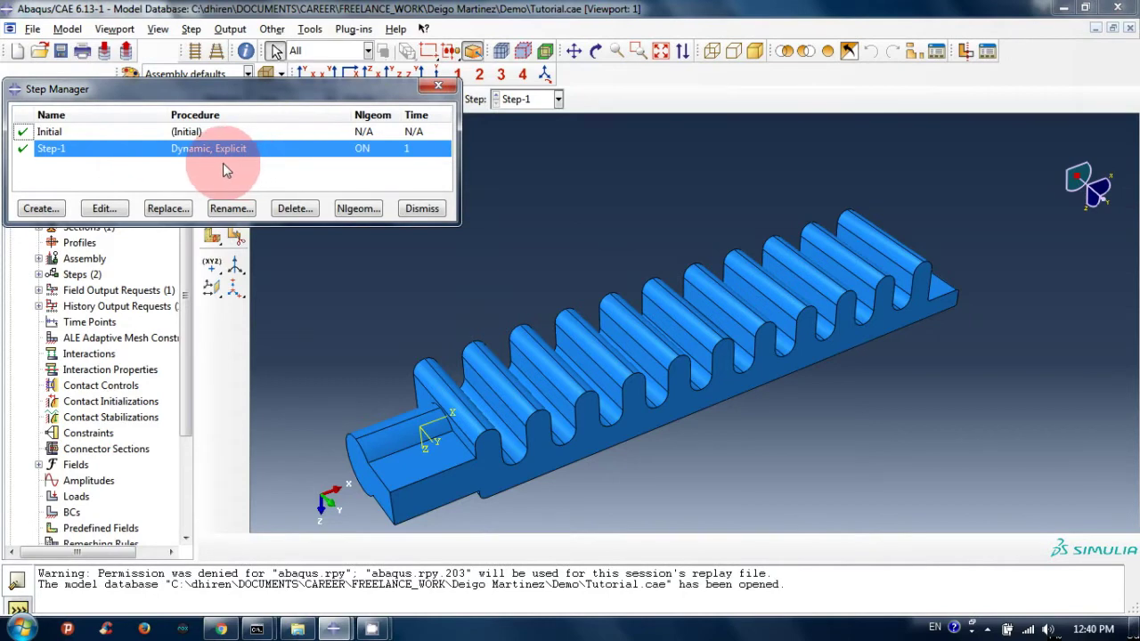
Step: Create tabular amplitude Amp-1 with rows (0, 0) and (1, 1)
{"action": "left_click", "coordinate": [423, 209]}
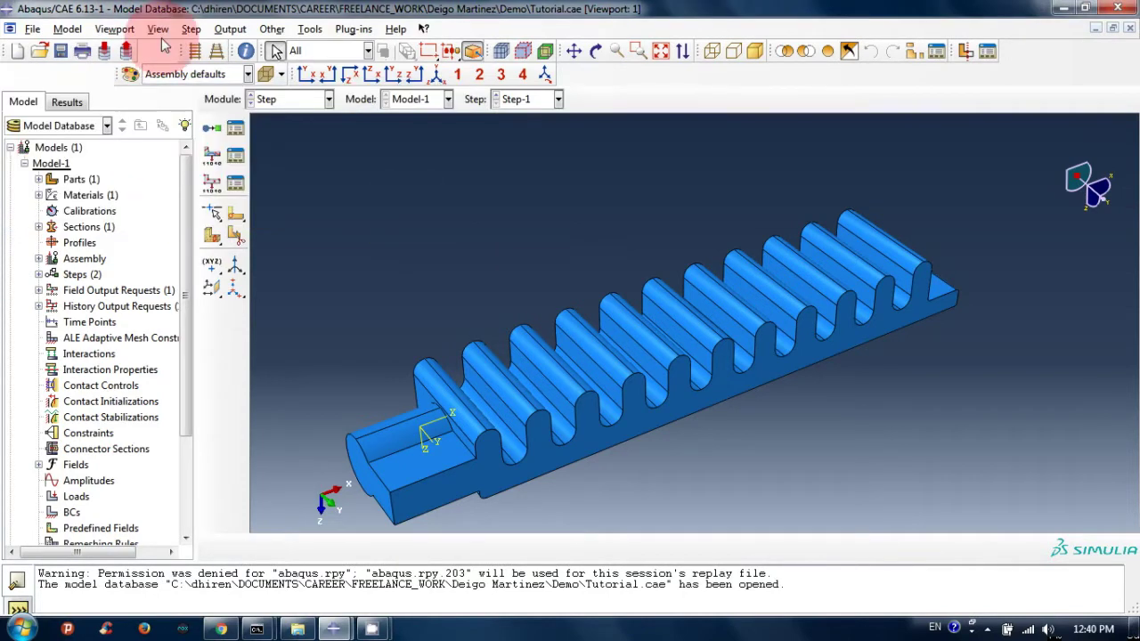
{"action": "left_click", "coordinate": [310, 29]}
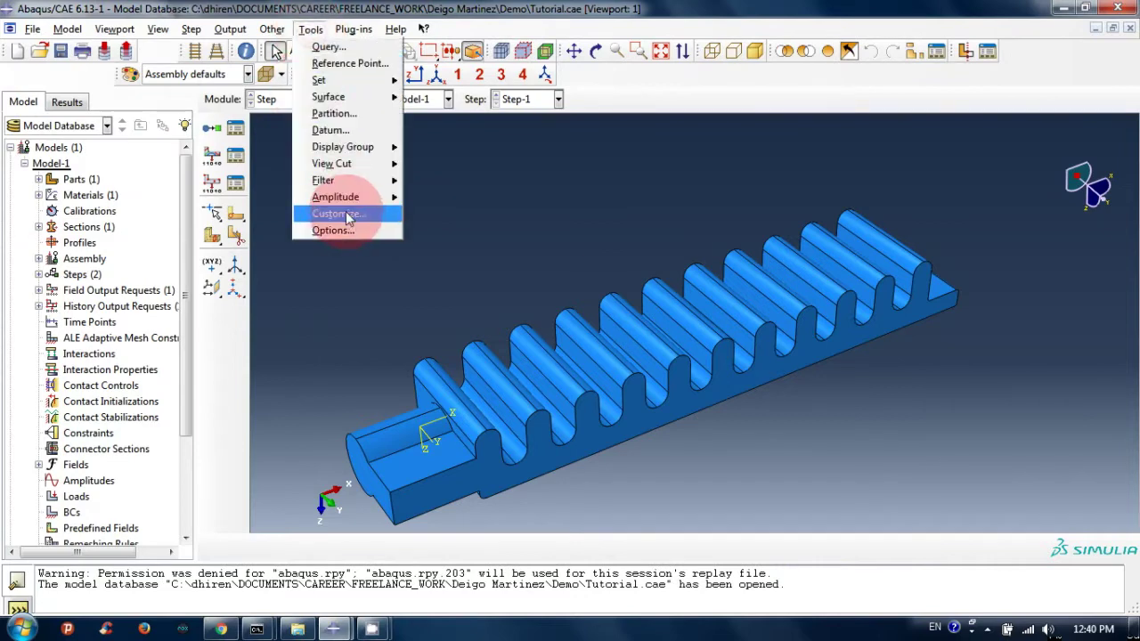
{"action": "mouse_move", "coordinate": [336, 196]}
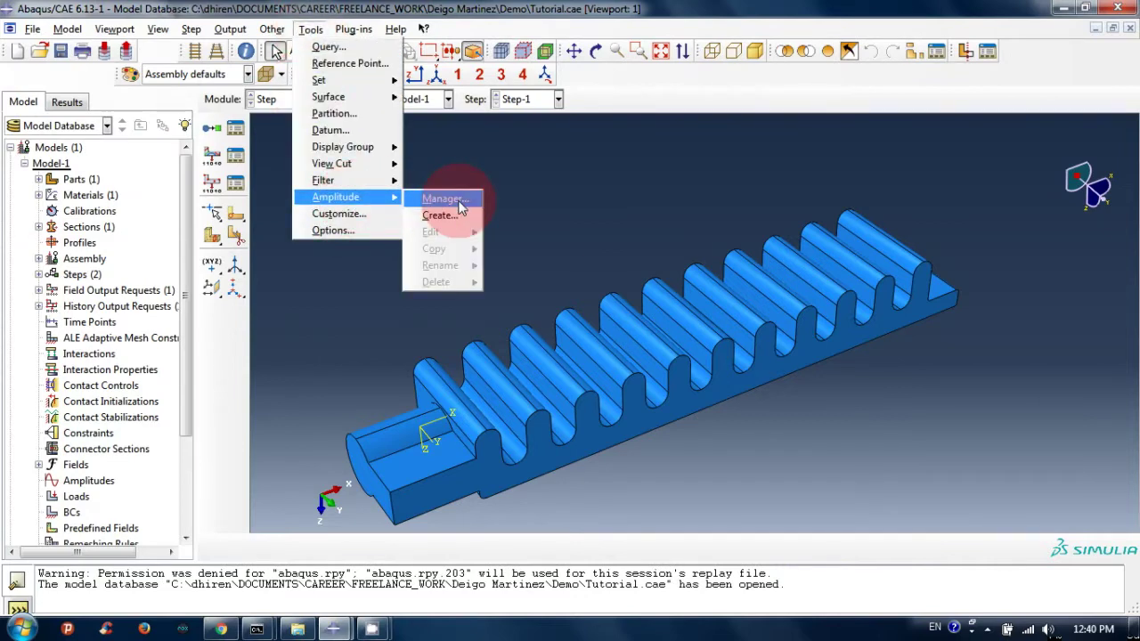
{"action": "left_click", "coordinate": [440, 215]}
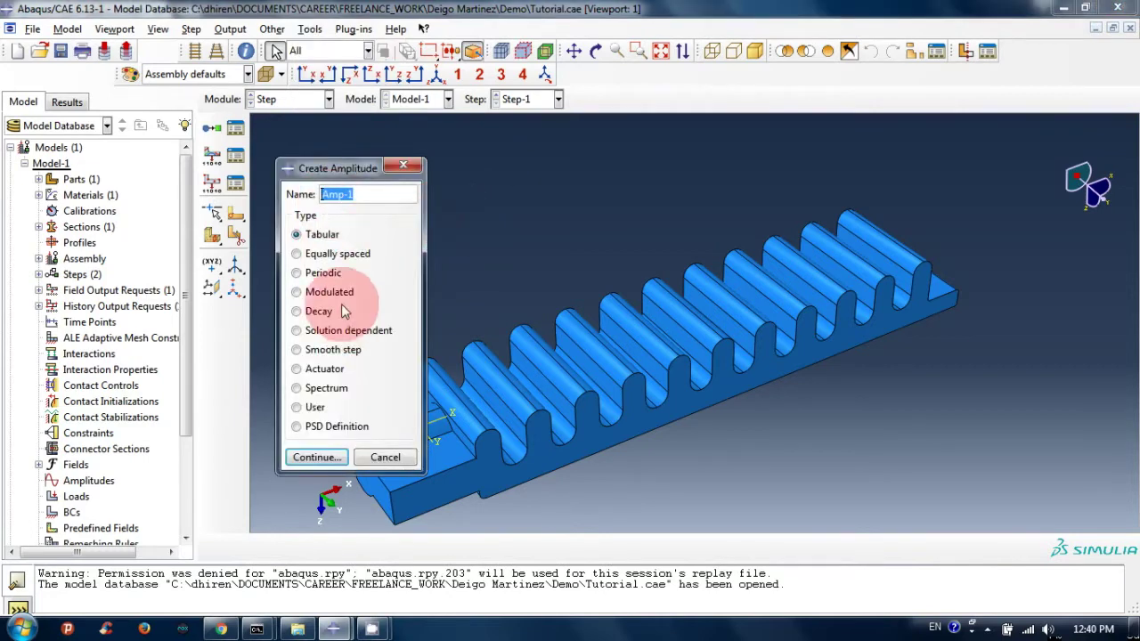
{"action": "left_click", "coordinate": [316, 457]}
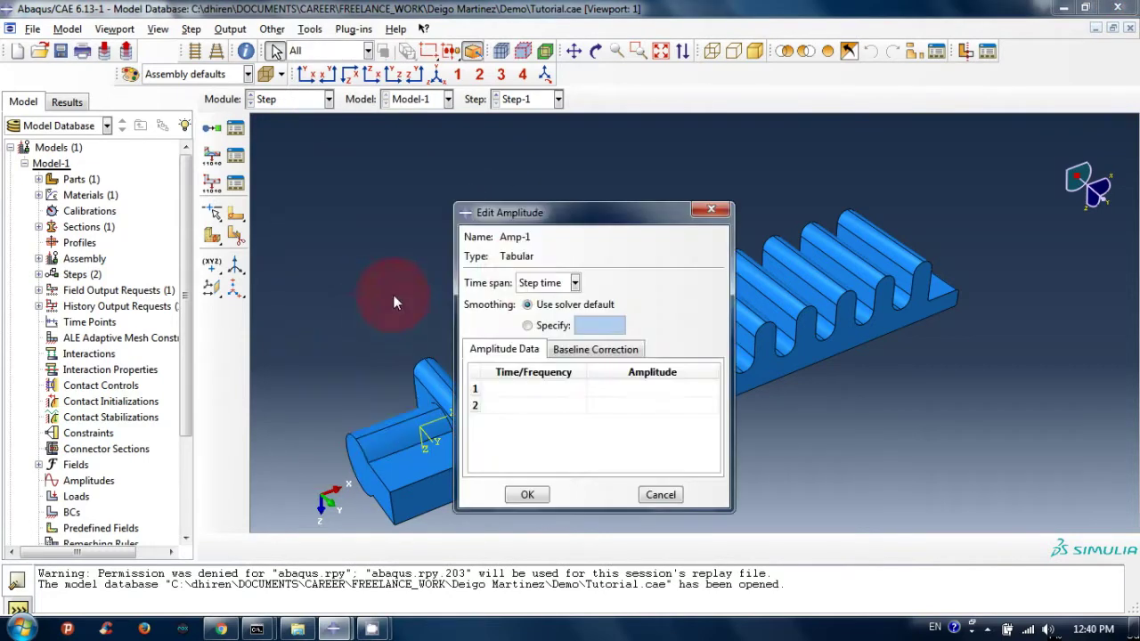
{"action": "left_click", "coordinate": [526, 389]}
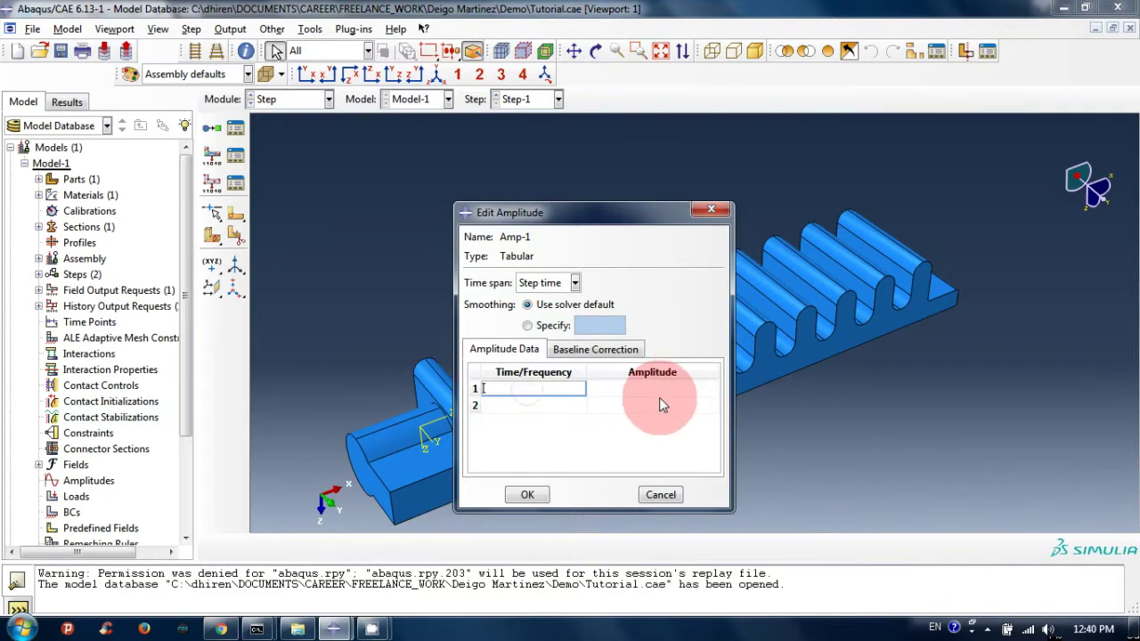
{"action": "type", "text": "0"}
{"action": "key", "text": "Tab"}
{"action": "type", "text": "0"}
{"action": "key", "text": "Tab"}
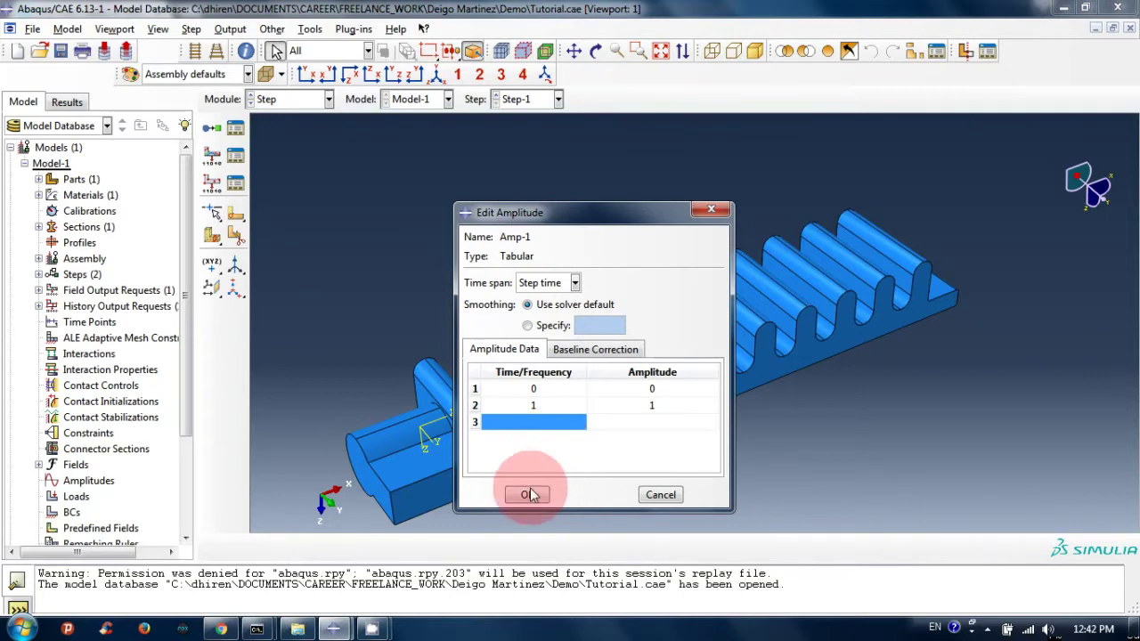
{"action": "left_click", "coordinate": [527, 494]}
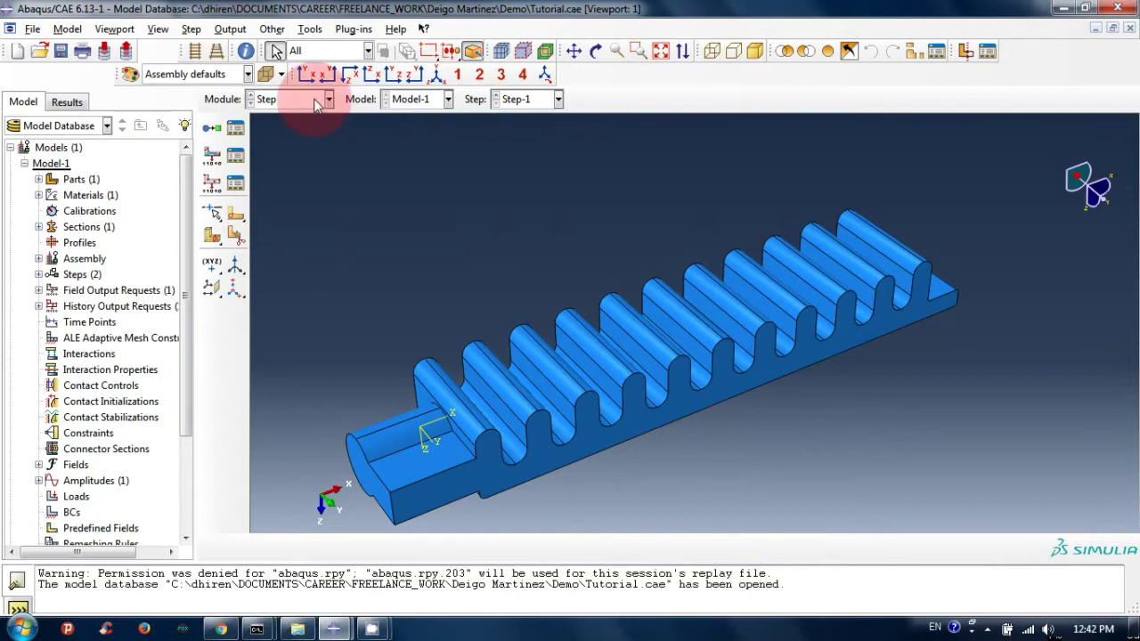
Step: In the Interaction module, place reference point RP-1 on the shaft's round end-face vertex
{"action": "left_click", "coordinate": [318, 101]}
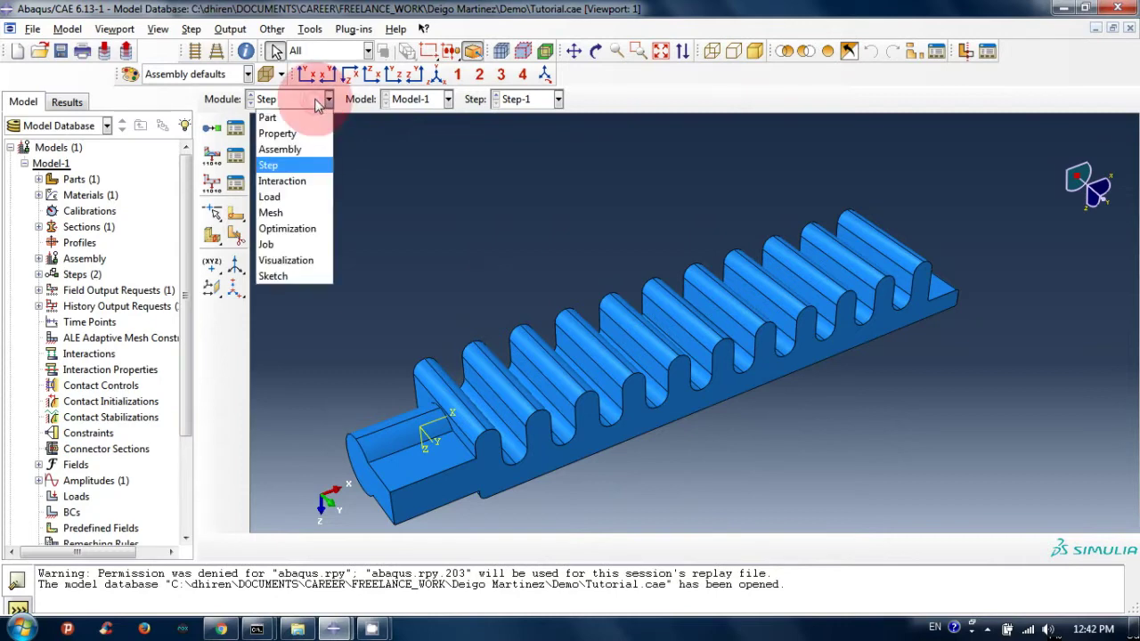
{"action": "left_click", "coordinate": [306, 184]}
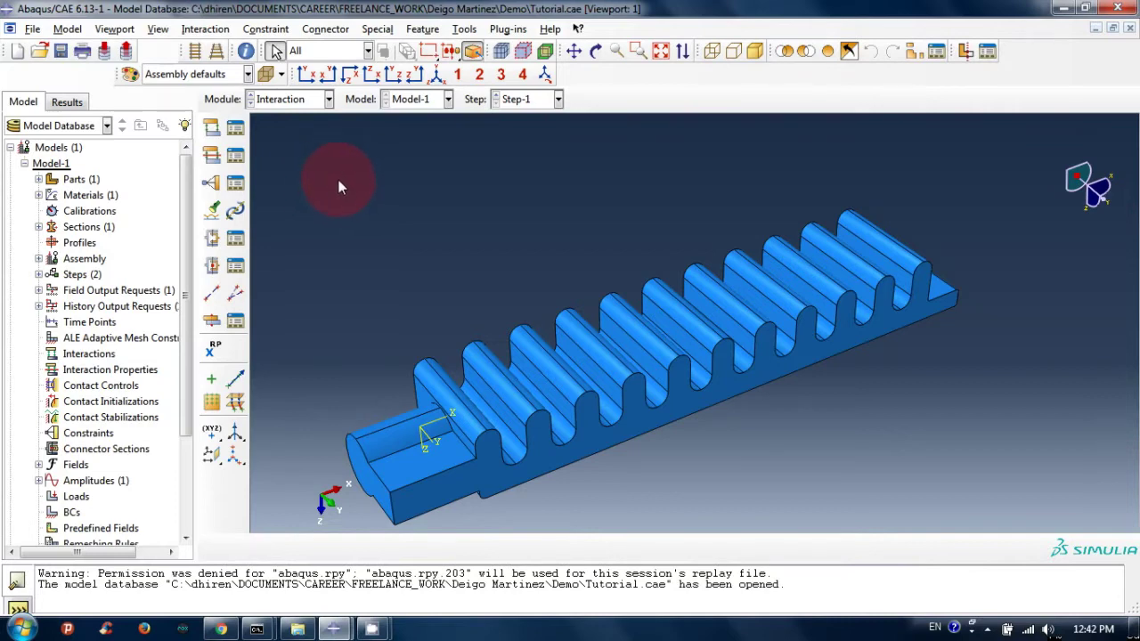
{"action": "left_click", "coordinate": [467, 32]}
{"action": "mouse_move", "coordinate": [473, 96]}
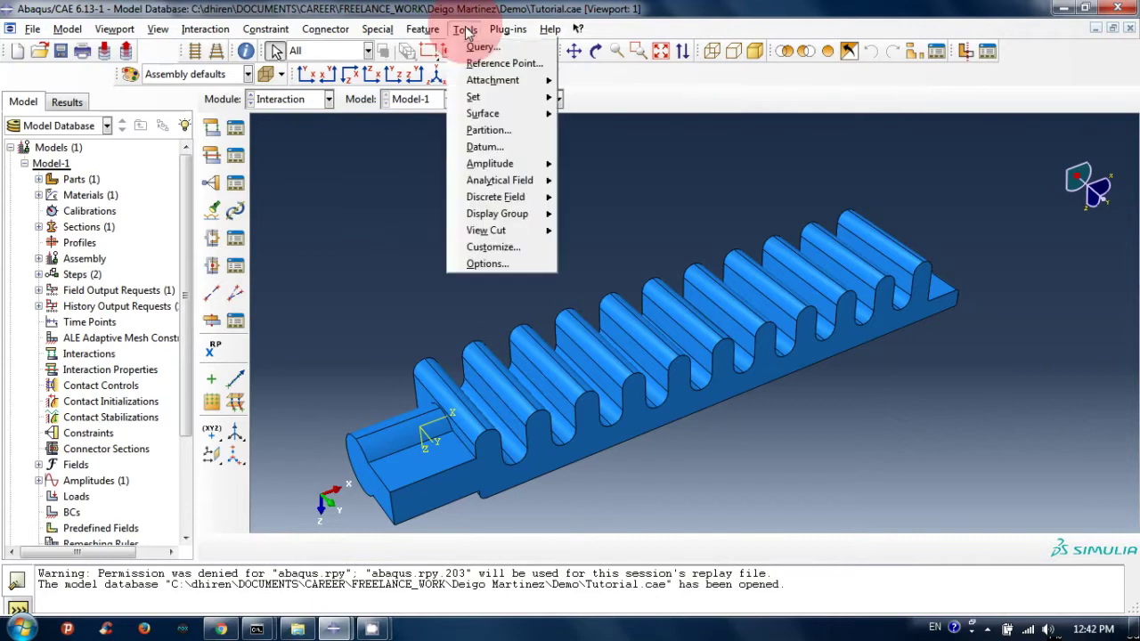
{"action": "left_click", "coordinate": [504, 63]}
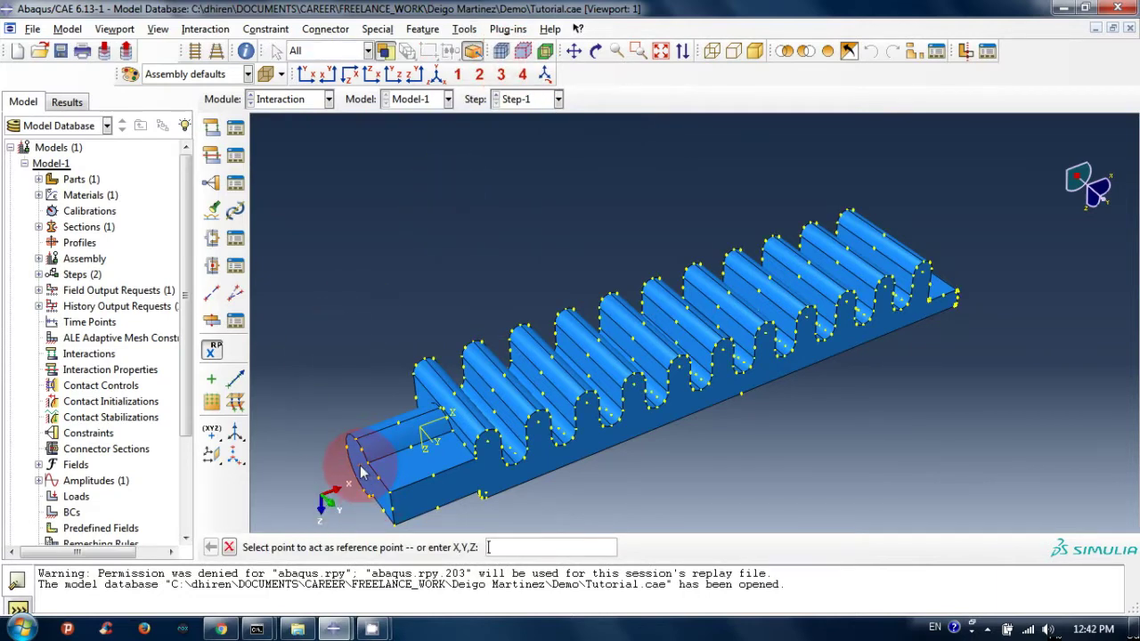
{"action": "scroll", "coordinate": [356, 477], "scroll_direction": "up", "scroll_amount": 5}
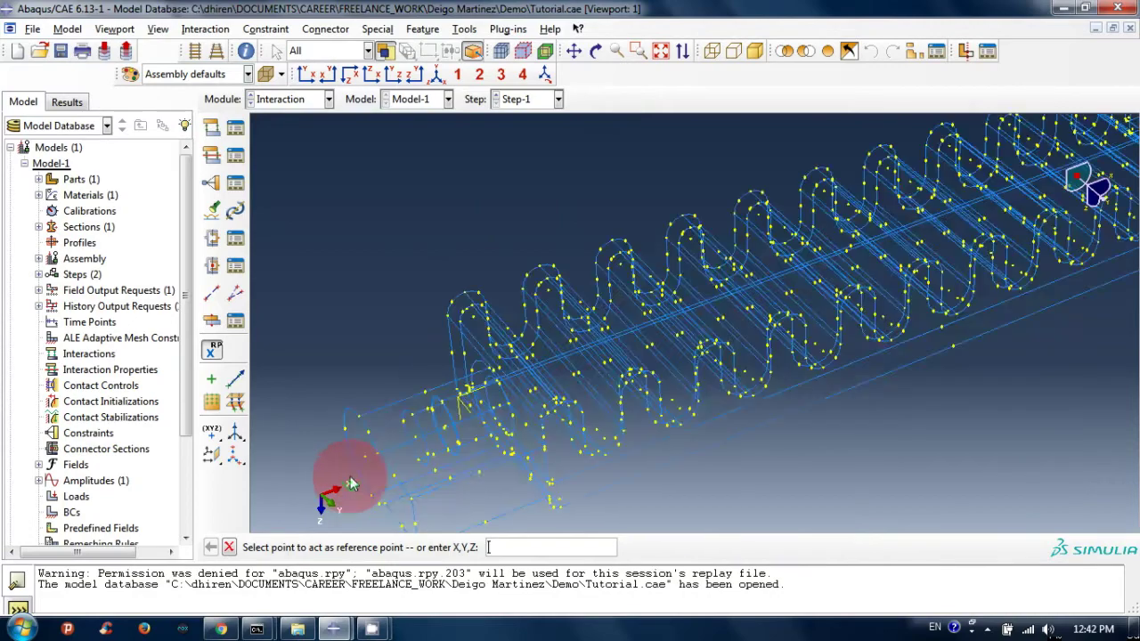
{"action": "scroll", "coordinate": [354, 478], "scroll_direction": "up", "scroll_amount": 2}
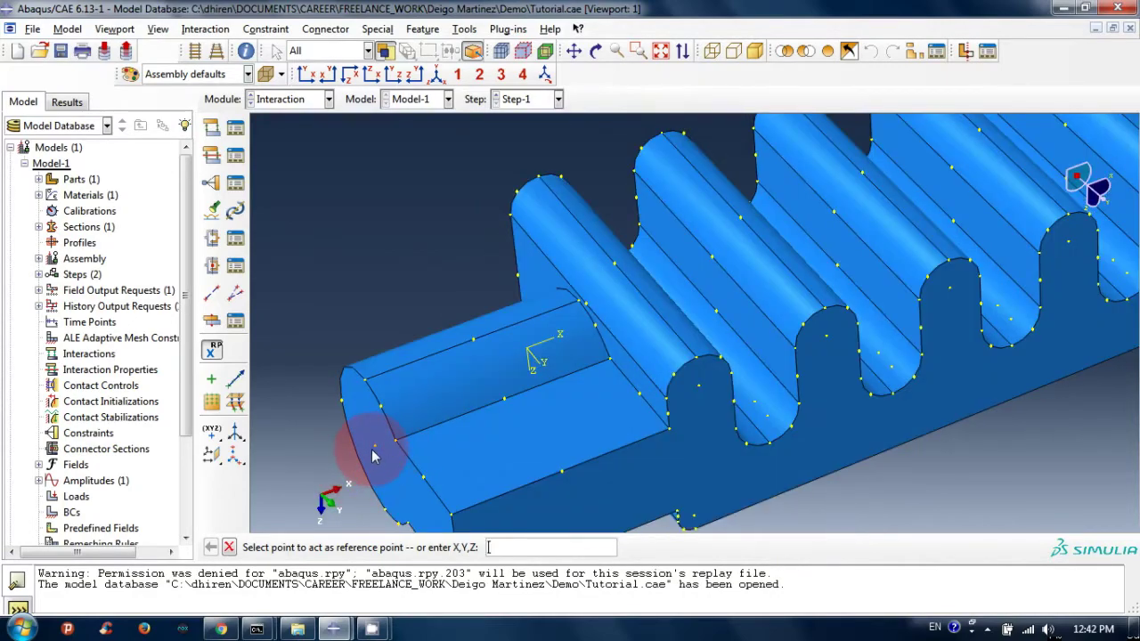
{"action": "left_click", "coordinate": [374, 447]}
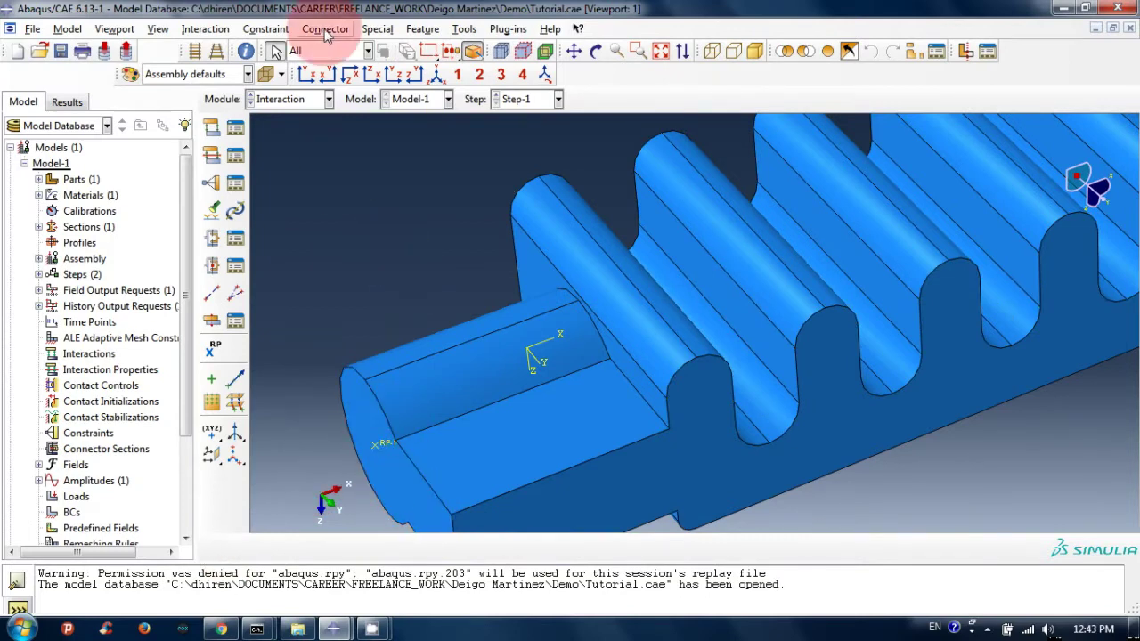
Step: Create geometry set 'reference_point' containing RP-1 in the Set Manager
{"action": "left_click", "coordinate": [465, 29]}
{"action": "mouse_move", "coordinate": [498, 96]}
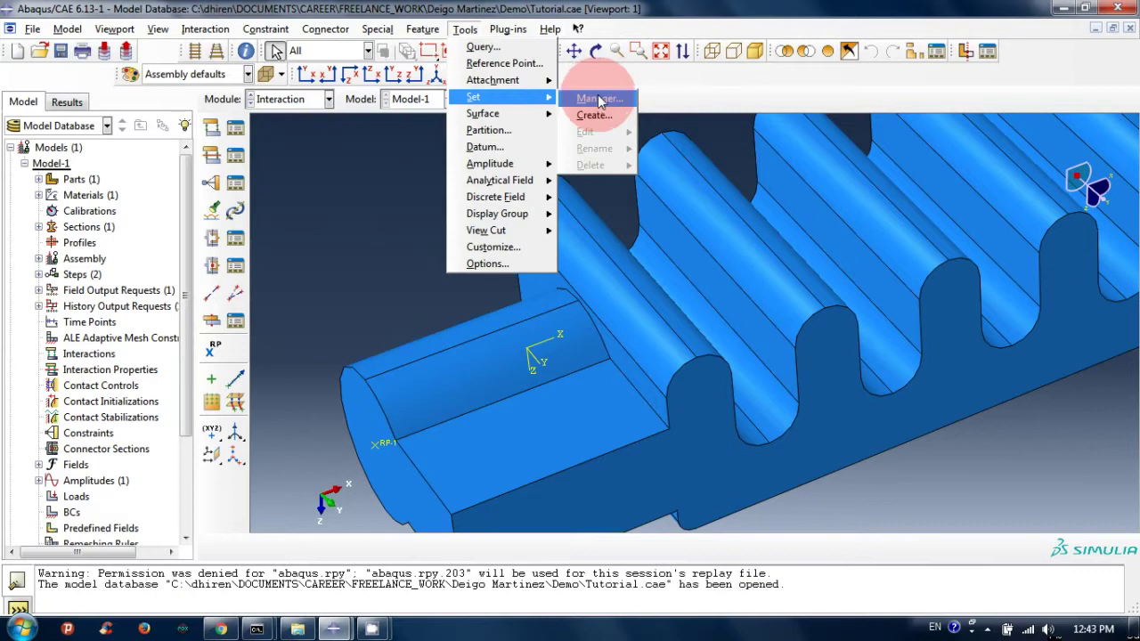
{"action": "left_click", "coordinate": [599, 101]}
{"action": "left_click", "coordinate": [91, 335]}
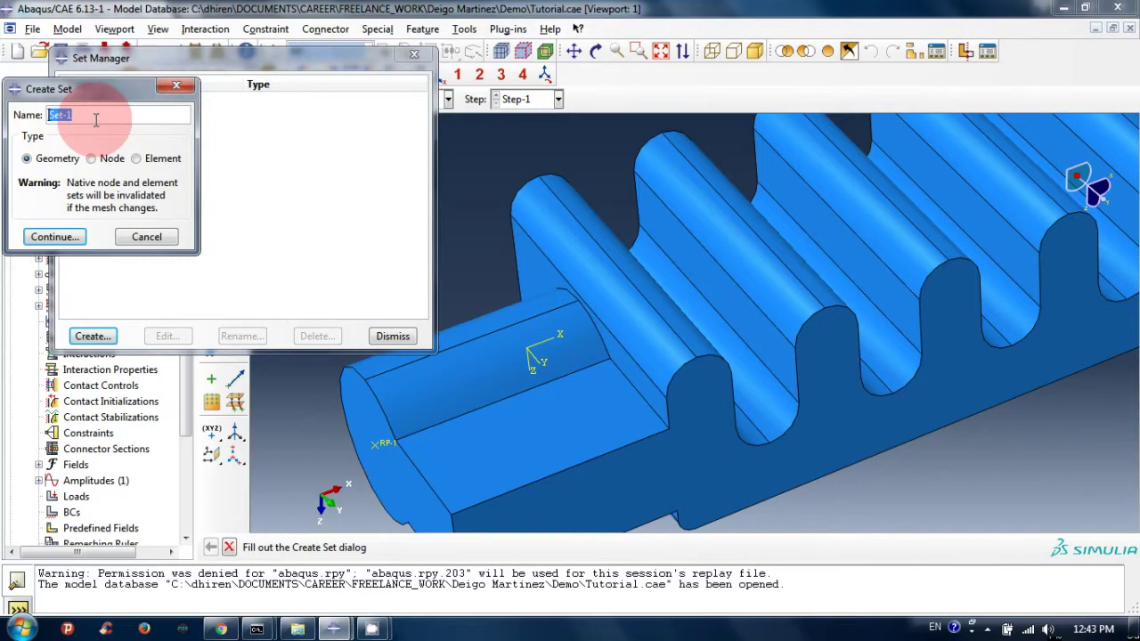
{"action": "type", "text": "refer"}
{"action": "type", "text": "ence"}
{"action": "type", "text": "_point"}
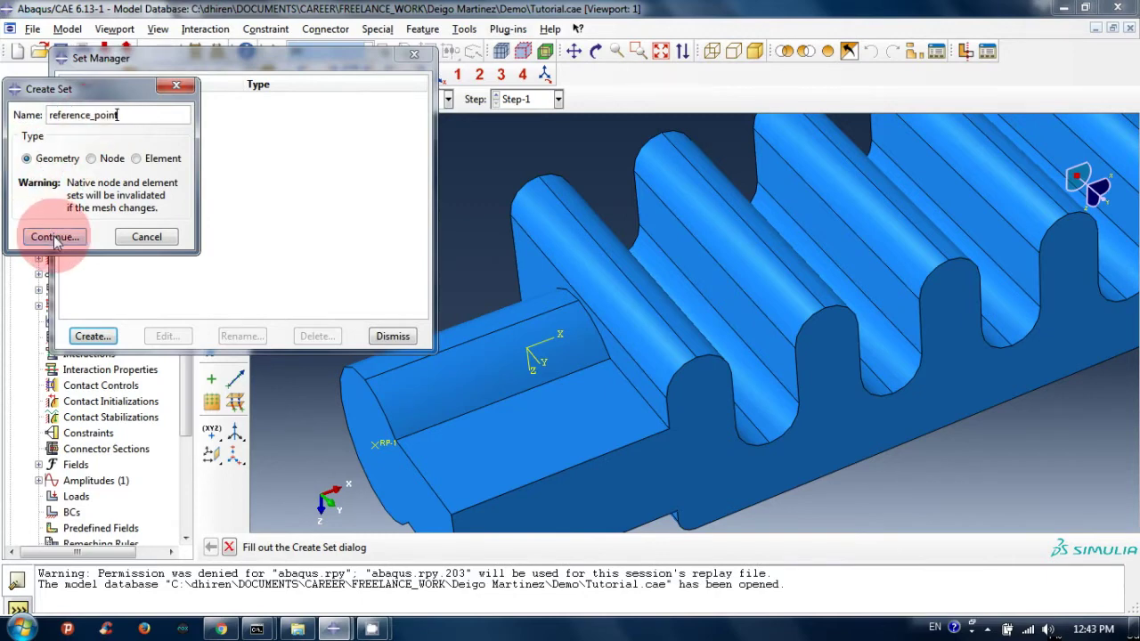
{"action": "left_click", "coordinate": [55, 238]}
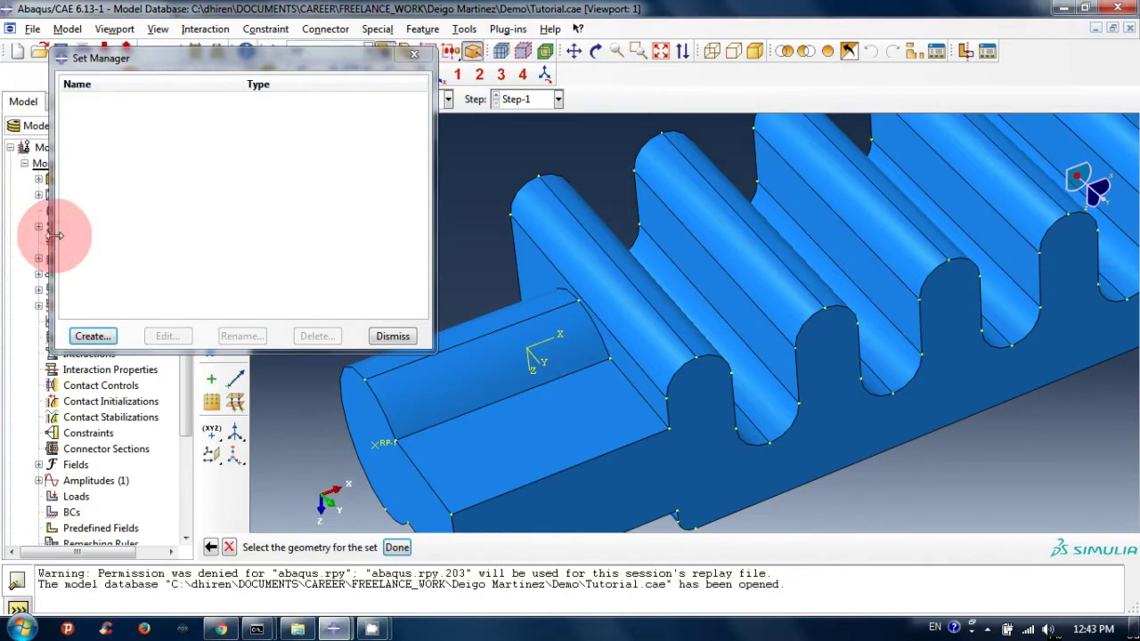
{"action": "left_click", "coordinate": [375, 451]}
{"action": "left_click", "coordinate": [398, 548]}
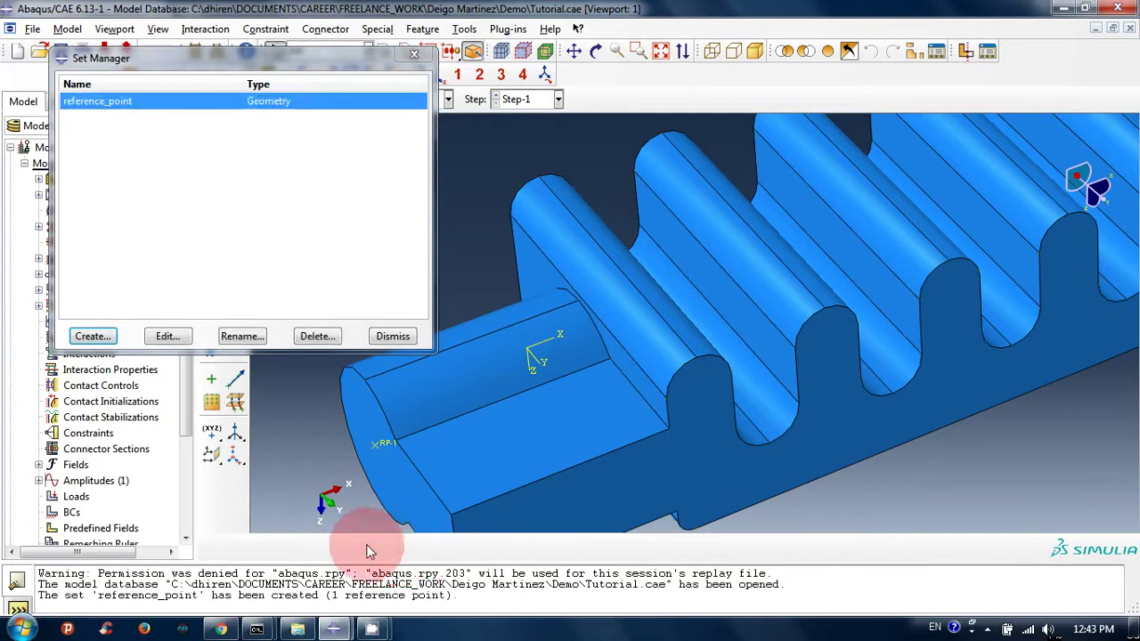
{"action": "left_click", "coordinate": [393, 337]}
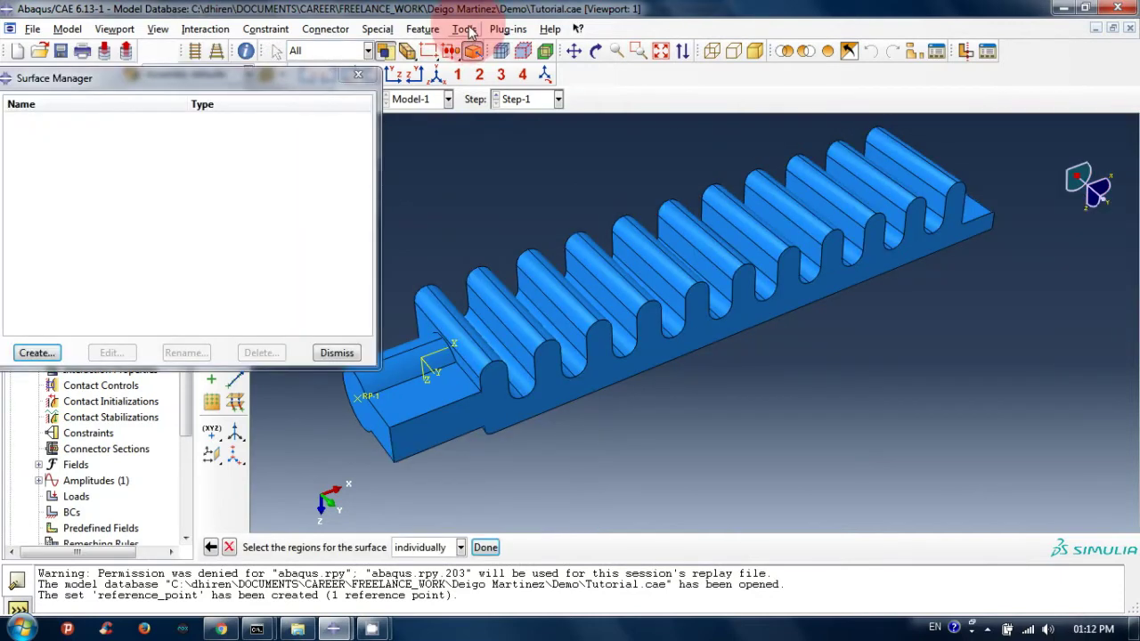
Step: Turn on the Y-Plane view cut and rotate the sliced rack to look along it
{"action": "left_click", "coordinate": [467, 30]}
{"action": "mouse_move", "coordinate": [499, 230]}
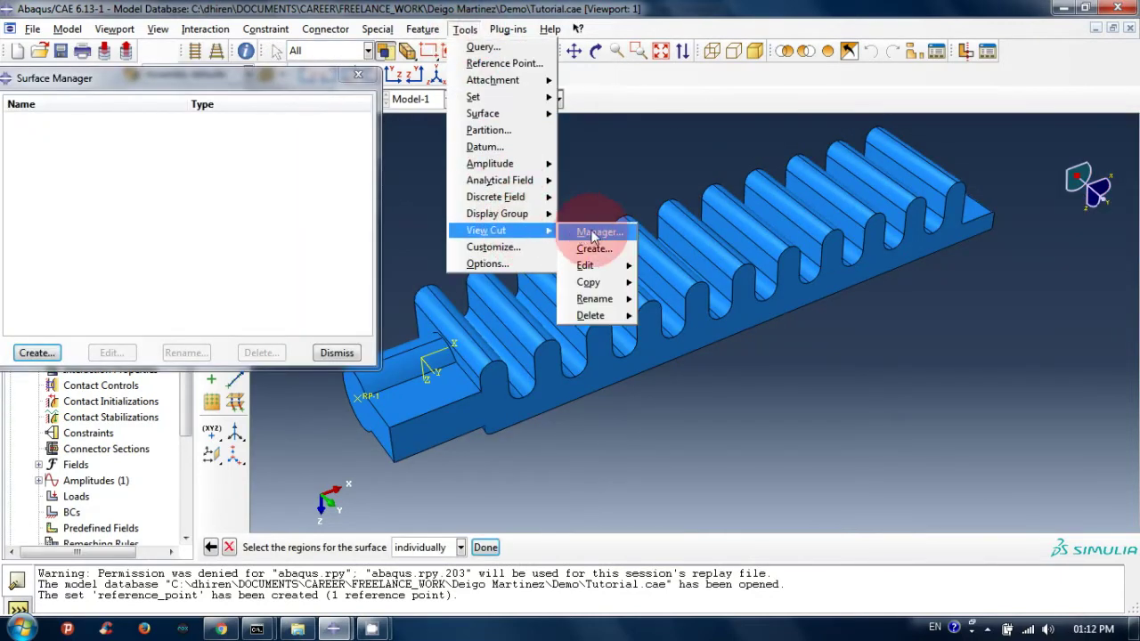
{"action": "left_click", "coordinate": [575, 232]}
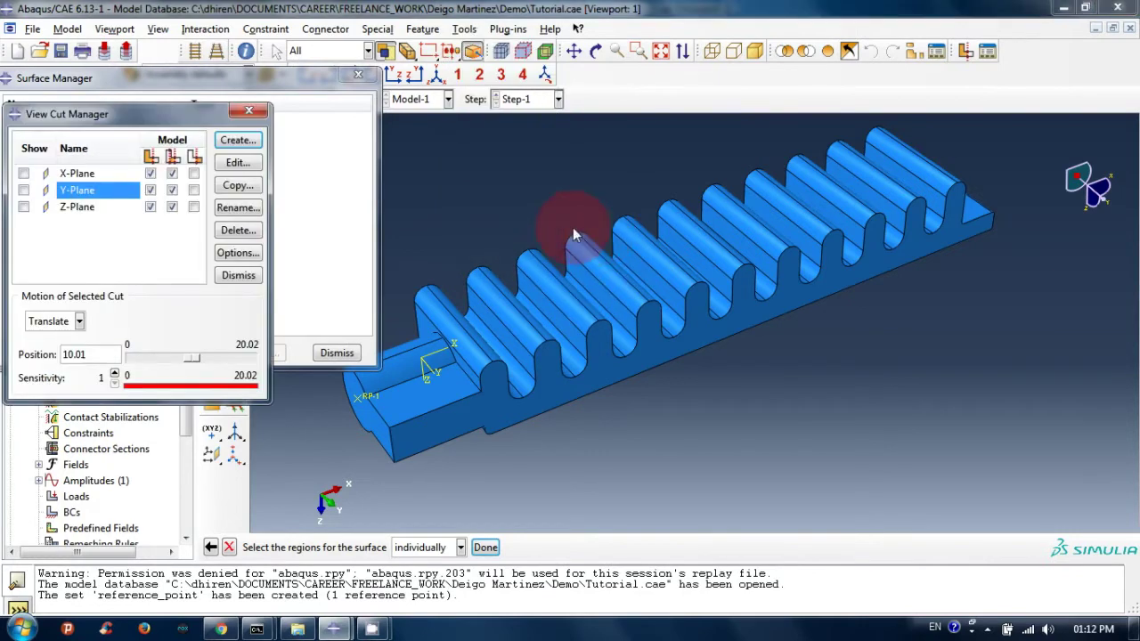
{"action": "left_click", "coordinate": [23, 191]}
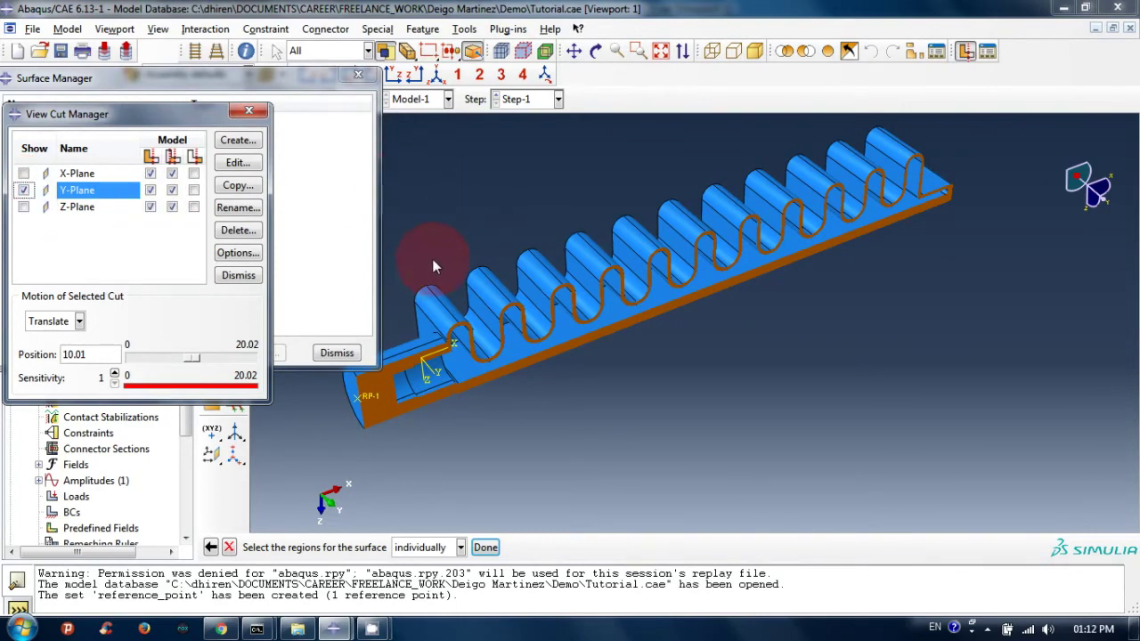
{"action": "scroll", "coordinate": [423, 274], "scroll_direction": "up", "scroll_amount": 2}
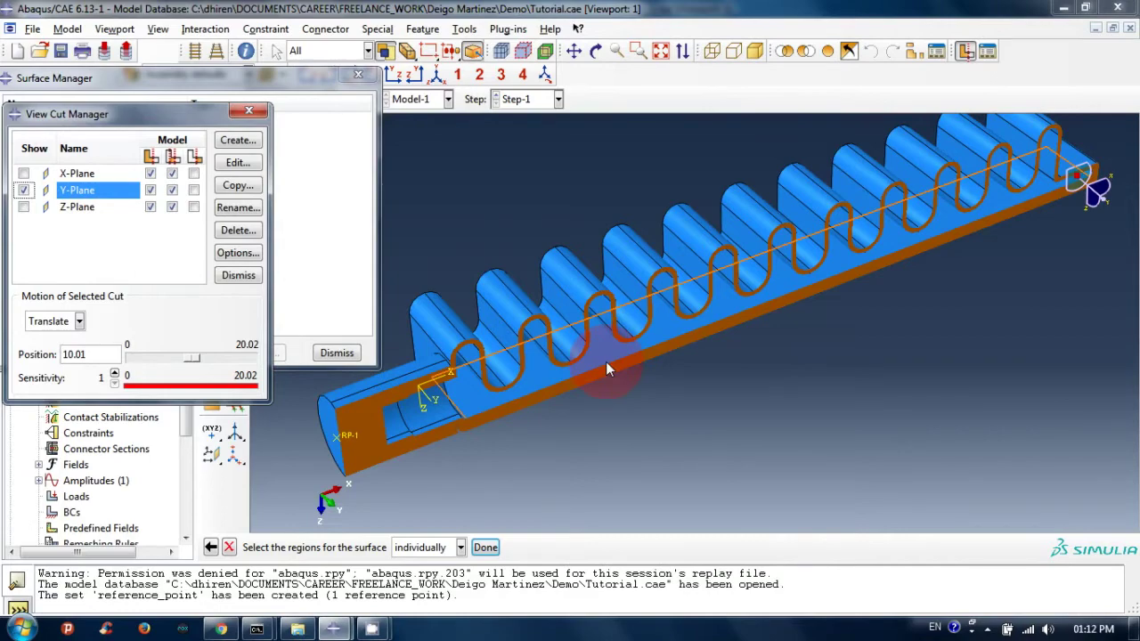
{"action": "mouse_move", "coordinate": [606, 362]}
{"action": "left_mouse_down", "text": "ctrl+alt"}
{"action": "mouse_move", "coordinate": [740, 303]}
{"action": "mouse_move", "coordinate": [650, 349]}
{"action": "mouse_move", "coordinate": [685, 368]}
{"action": "left_mouse_up", "text": "ctrl+alt"}
{"action": "mouse_move", "coordinate": [596, 349]}
{"action": "left_mouse_down", "text": "ctrl+alt"}
{"action": "mouse_move", "coordinate": [674, 407]}
{"action": "mouse_move", "coordinate": [560, 401]}
{"action": "mouse_move", "coordinate": [674, 351]}
{"action": "mouse_move", "coordinate": [608, 358]}
{"action": "left_mouse_up", "text": "ctrl+alt"}
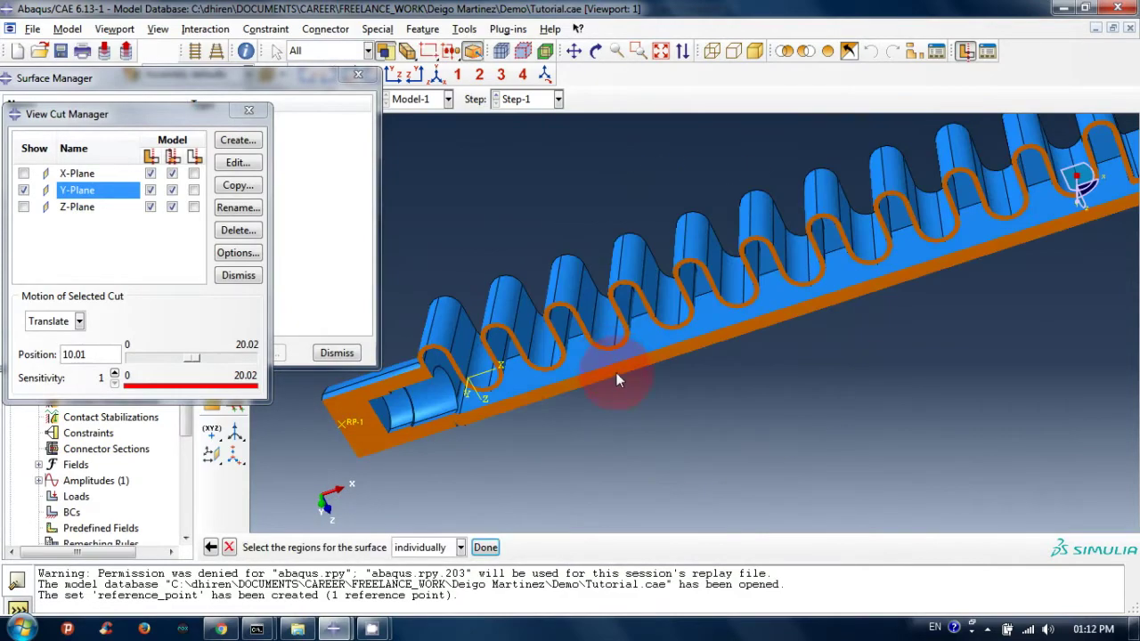
Step: Pick the half-cylinder end face of the shaft as the first surface region
{"action": "left_click", "coordinate": [358, 427]}
{"action": "left_click_drag", "start_coordinate": [358, 426], "coordinate": [380, 414], "text": "ctrl+alt"}
{"action": "scroll", "coordinate": [380, 414], "scroll_direction": "up", "scroll_amount": 2}
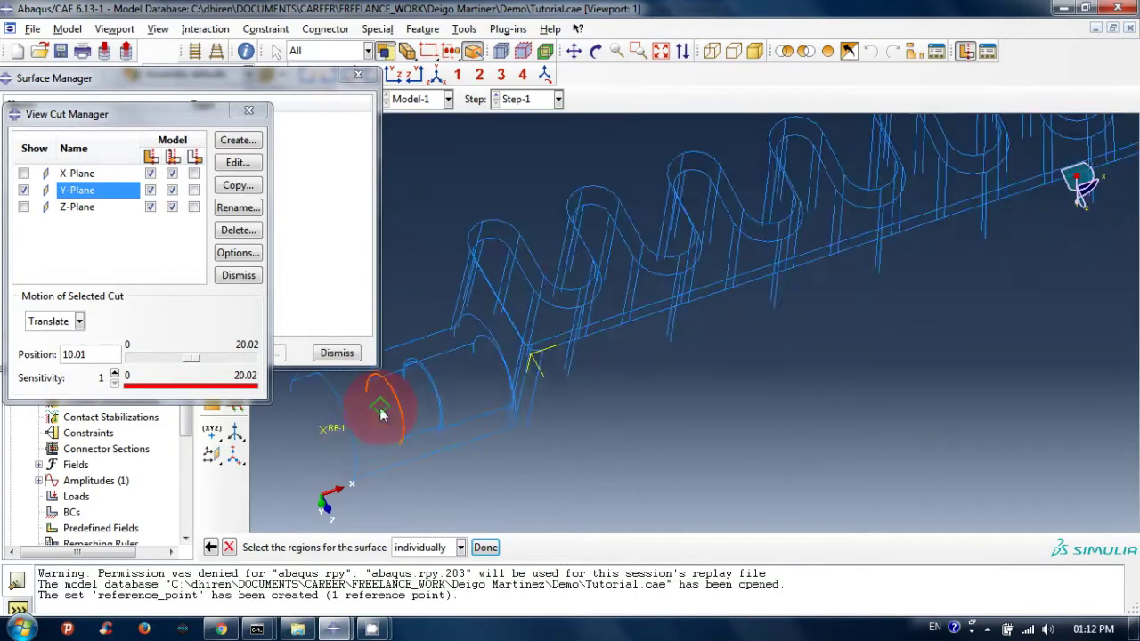
{"action": "scroll", "coordinate": [380, 414], "scroll_direction": "up", "scroll_amount": 2}
{"action": "scroll", "coordinate": [380, 414], "scroll_direction": "up", "scroll_amount": 2}
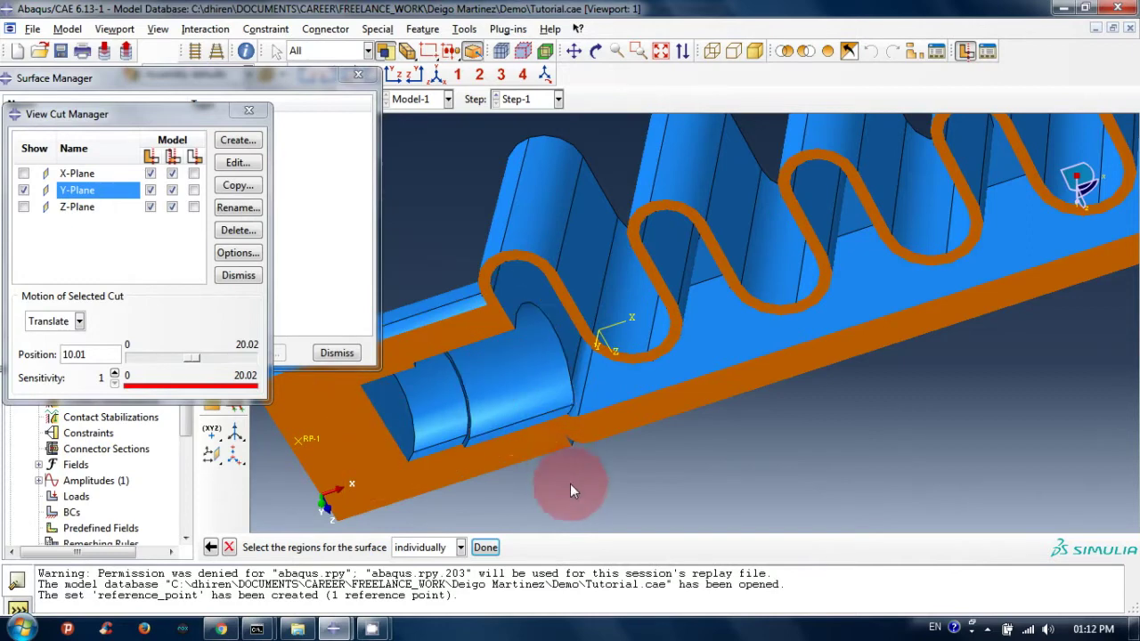
{"action": "left_click", "coordinate": [390, 416]}
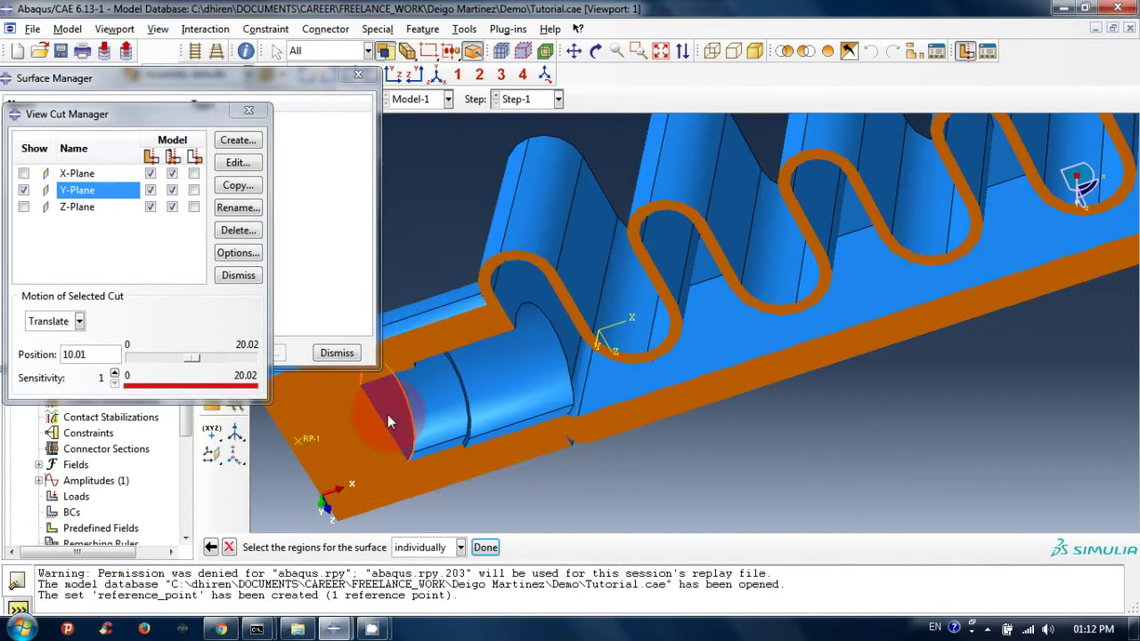
{"action": "scroll", "coordinate": [391, 421], "scroll_direction": "up", "scroll_amount": 1}
{"action": "scroll", "coordinate": [400, 431], "scroll_direction": "up", "scroll_amount": 1}
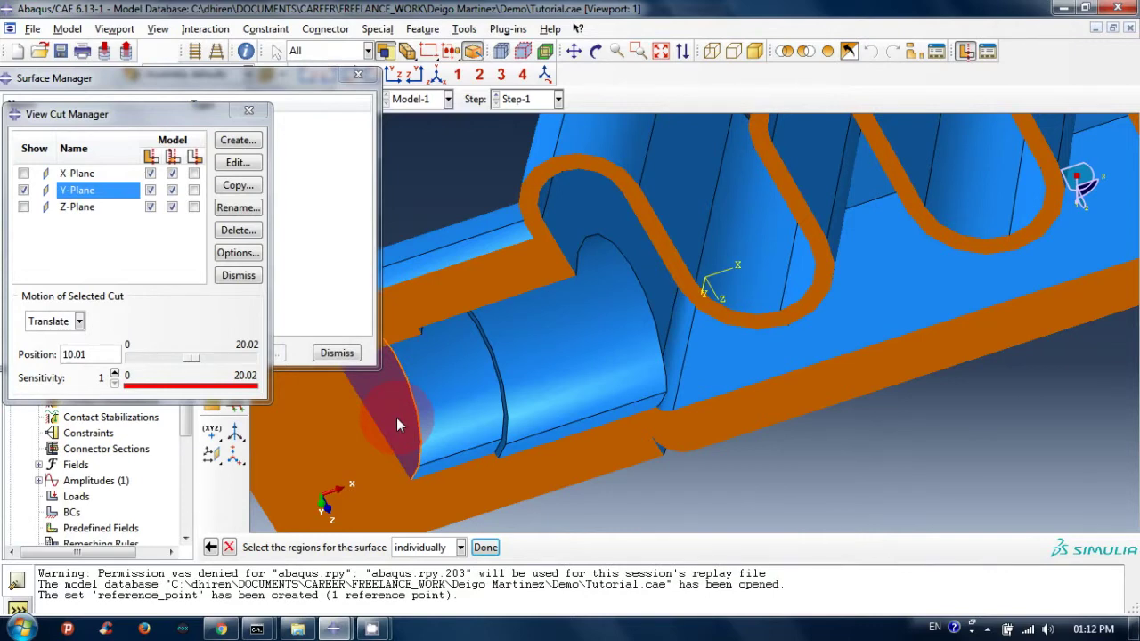
Step: Add the inner cylindrical, fillet, vertical, curved slot and large flat faces to the selection
{"action": "left_click", "coordinate": [397, 419]}
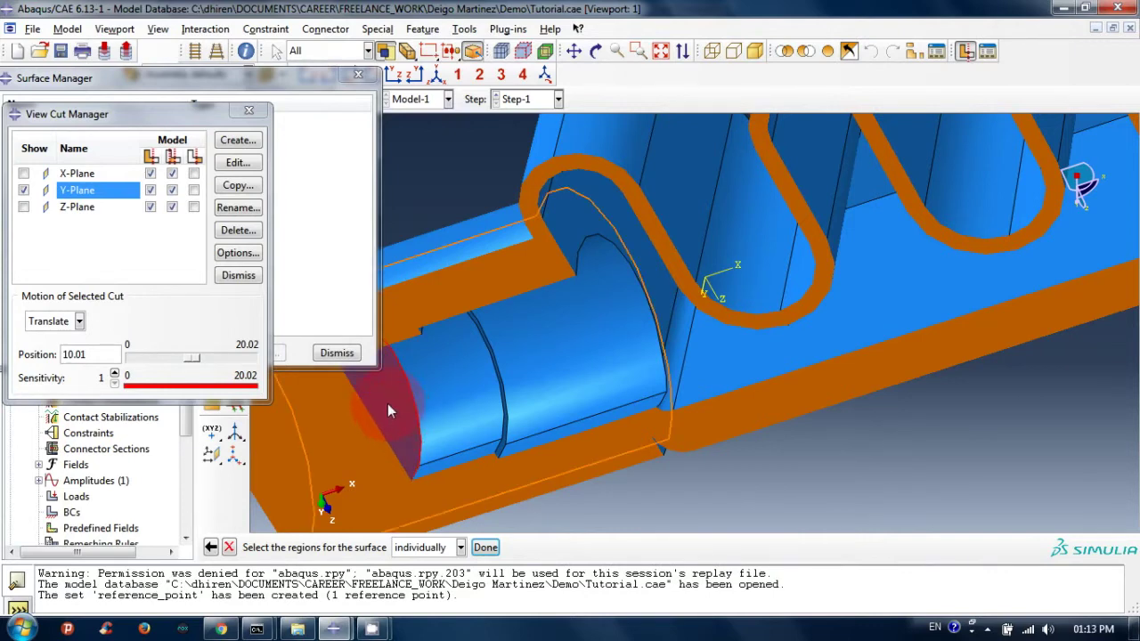
{"action": "left_click", "coordinate": [463, 434]}
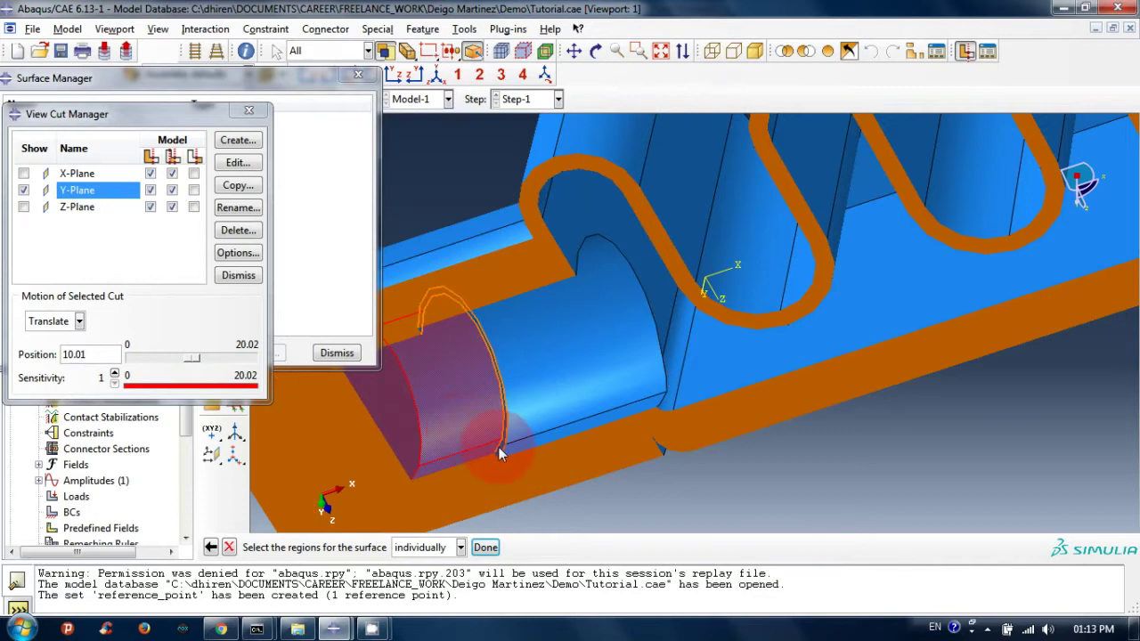
{"action": "left_click", "coordinate": [498, 446]}
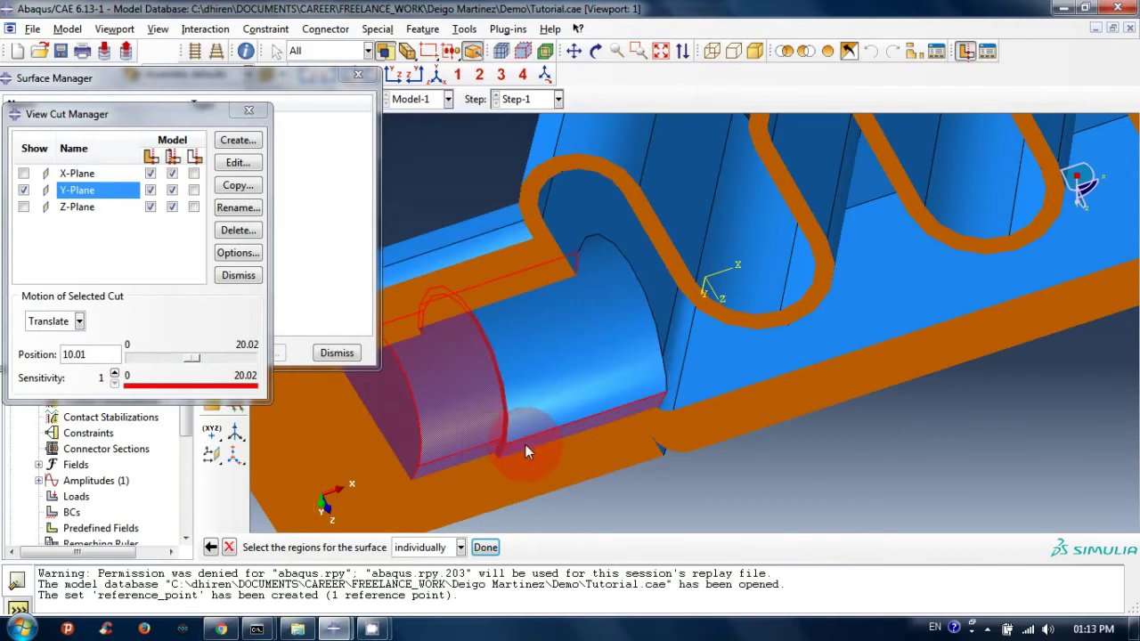
{"action": "left_click", "coordinate": [545, 387]}
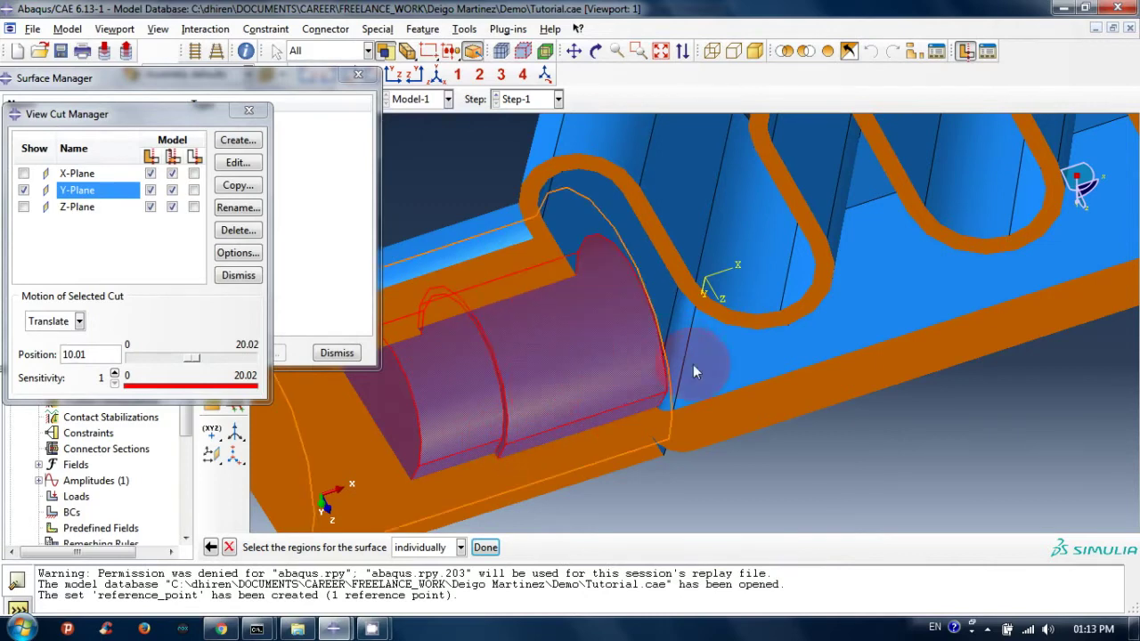
{"action": "left_click", "coordinate": [675, 345]}
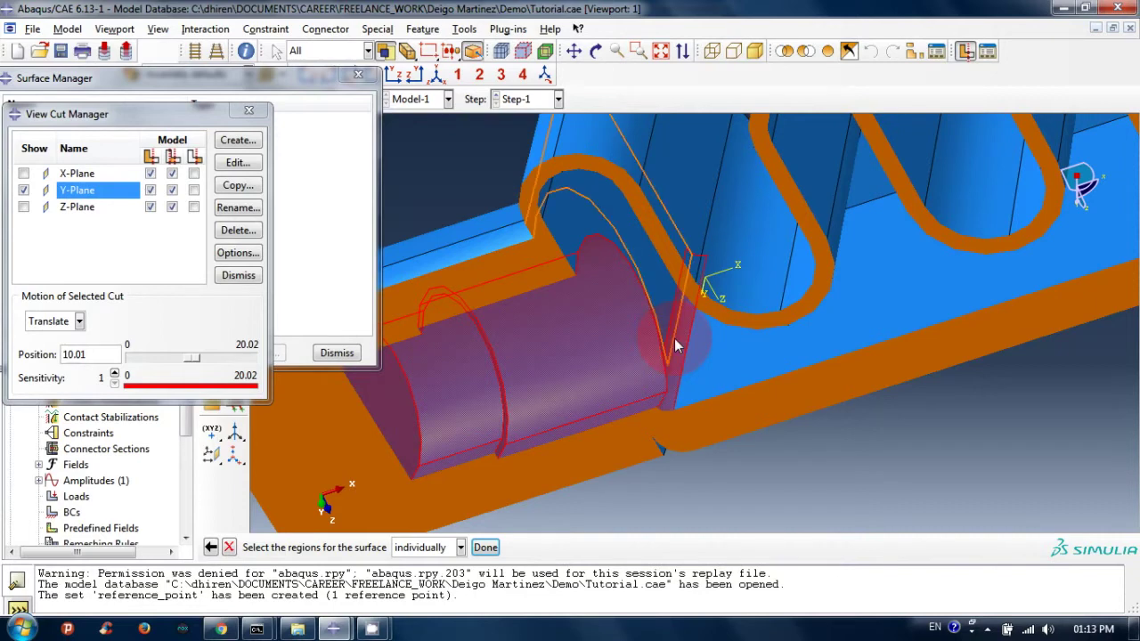
{"action": "left_click", "coordinate": [587, 228]}
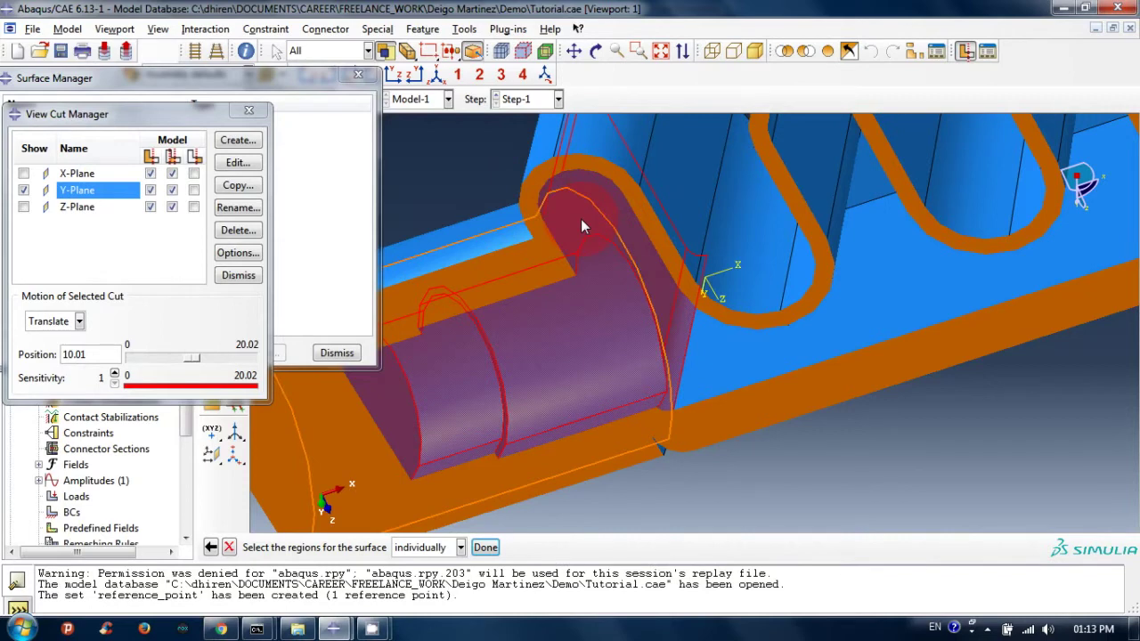
{"action": "left_click", "coordinate": [724, 377]}
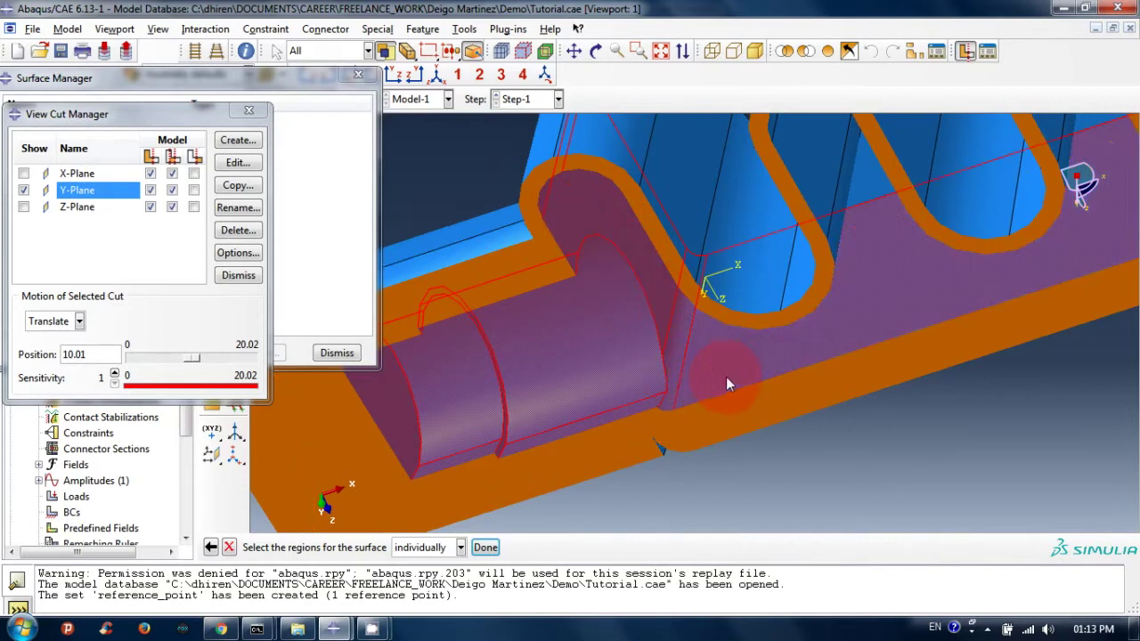
Step: Turn the view onto the row of teeth and add the base faces and first tooth's faces
{"action": "mouse_move", "coordinate": [658, 340]}
{"action": "left_mouse_down", "text": "ctrl+alt"}
{"action": "mouse_move", "coordinate": [807, 270]}
{"action": "mouse_move", "coordinate": [808, 310]}
{"action": "left_mouse_up", "text": "ctrl+alt"}
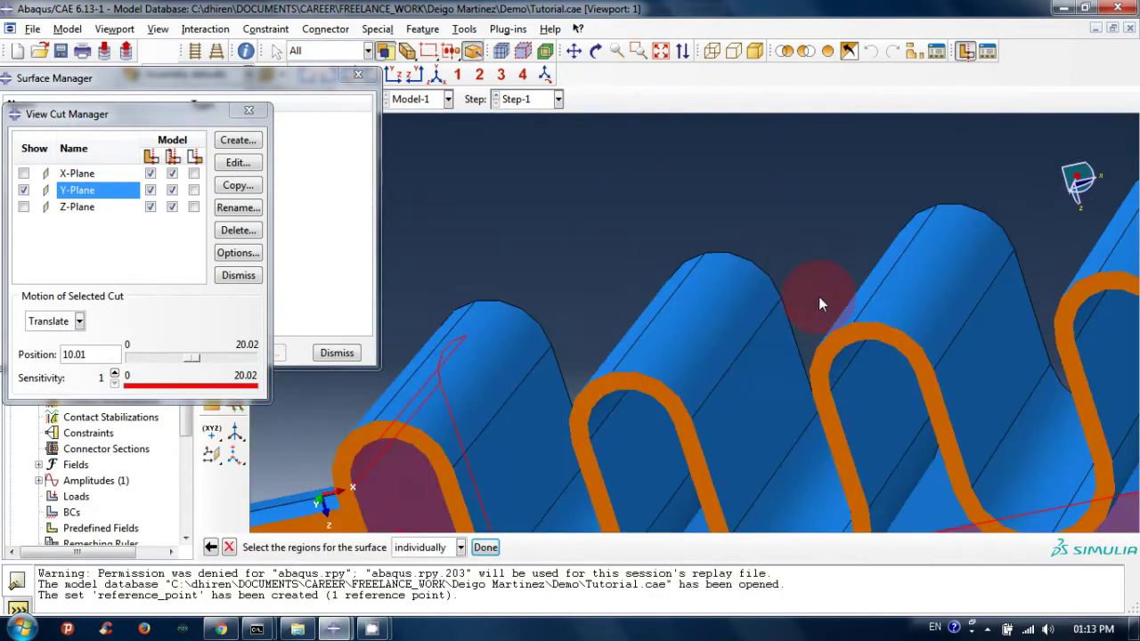
{"action": "mouse_move", "coordinate": [716, 340]}
{"action": "left_mouse_down", "text": "ctrl+alt"}
{"action": "mouse_move", "coordinate": [606, 291]}
{"action": "mouse_move", "coordinate": [538, 234]}
{"action": "mouse_move", "coordinate": [476, 225]}
{"action": "left_mouse_up", "text": "ctrl+alt"}
{"action": "left_click_drag", "start_coordinate": [380, 421], "coordinate": [379, 429], "text": "ctrl+alt"}
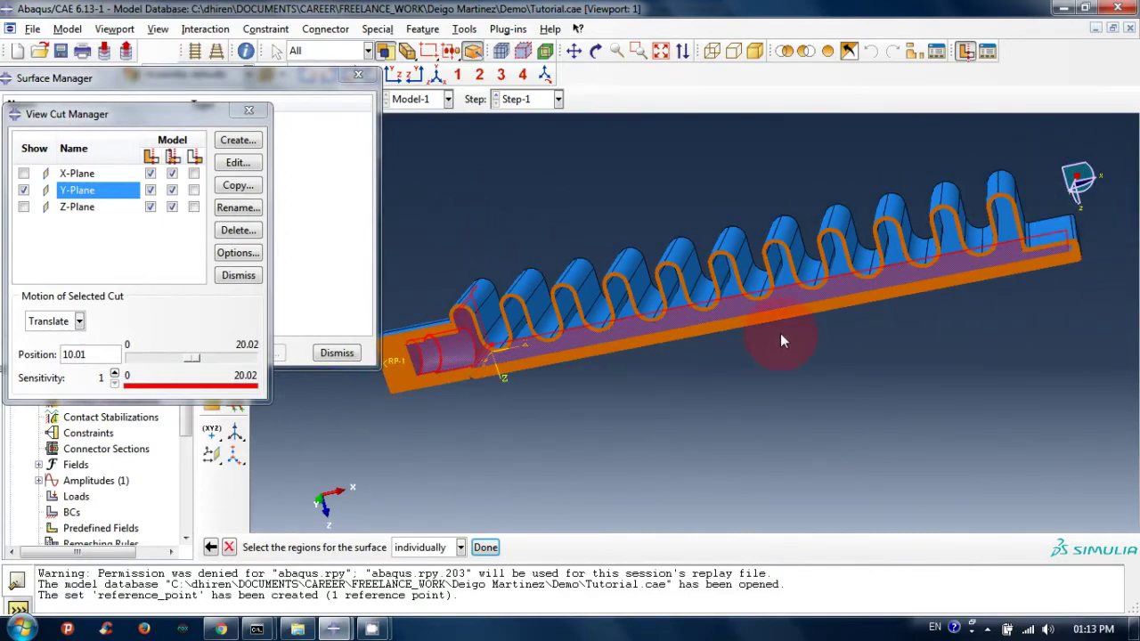
{"action": "mouse_move", "coordinate": [780, 333]}
{"action": "left_mouse_down", "text": "ctrl+alt"}
{"action": "mouse_move", "coordinate": [822, 296]}
{"action": "mouse_move", "coordinate": [690, 395]}
{"action": "mouse_move", "coordinate": [471, 319]}
{"action": "left_mouse_up", "text": "ctrl+alt"}
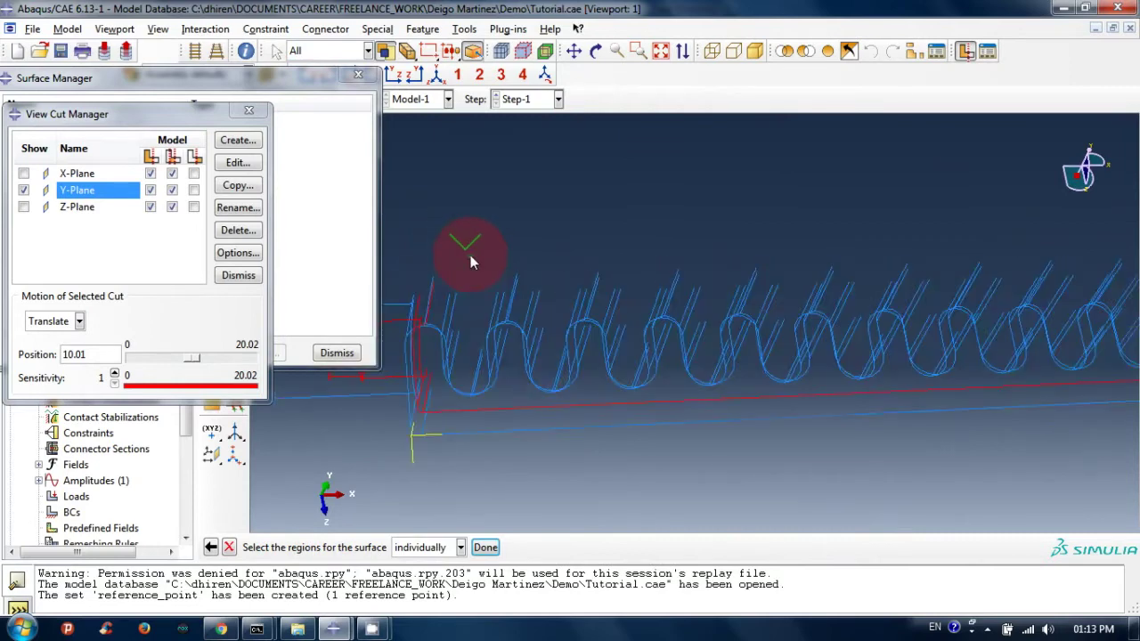
{"action": "right_click_drag", "start_coordinate": [465, 235], "coordinate": [467, 267], "text": "ctrl+alt"}
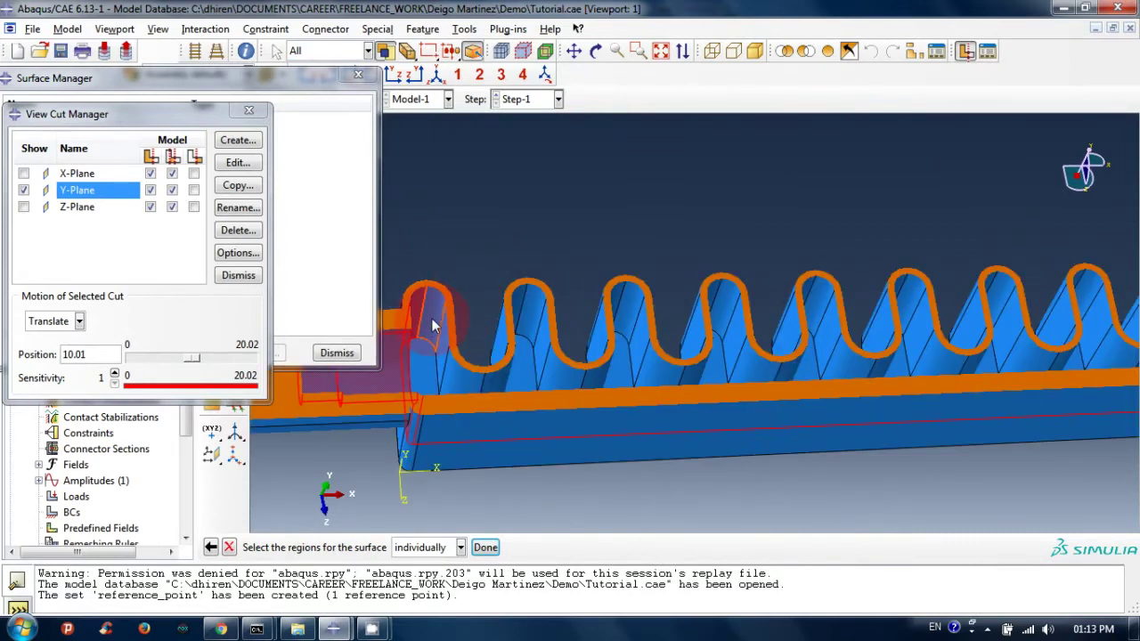
{"action": "left_click", "coordinate": [423, 379]}
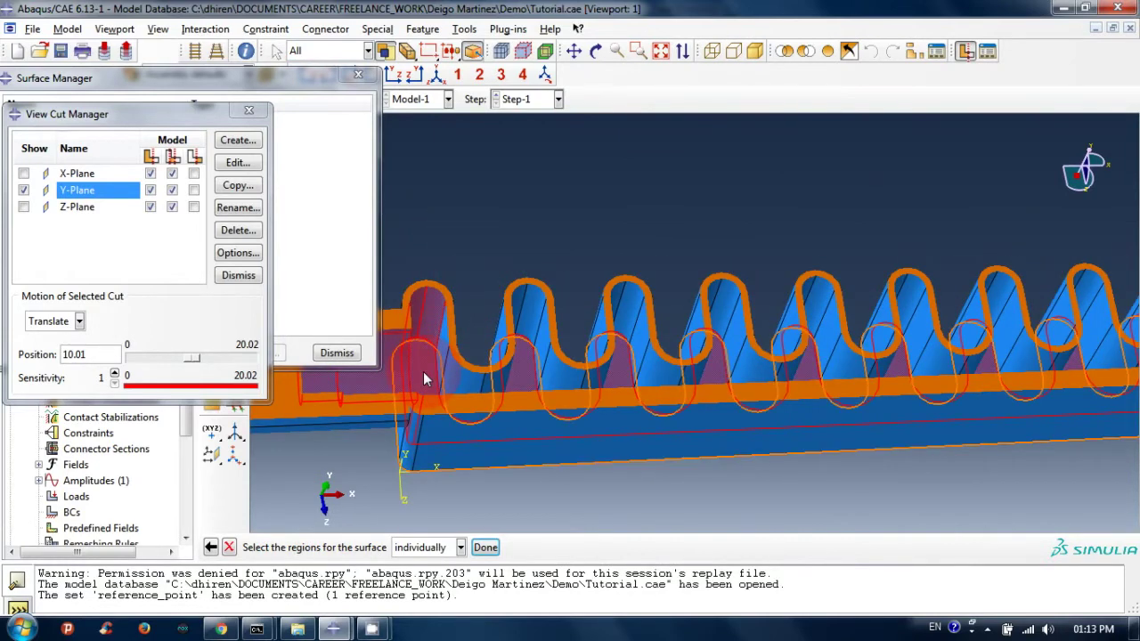
{"action": "left_click", "coordinate": [445, 352]}
{"action": "left_click", "coordinate": [465, 367]}
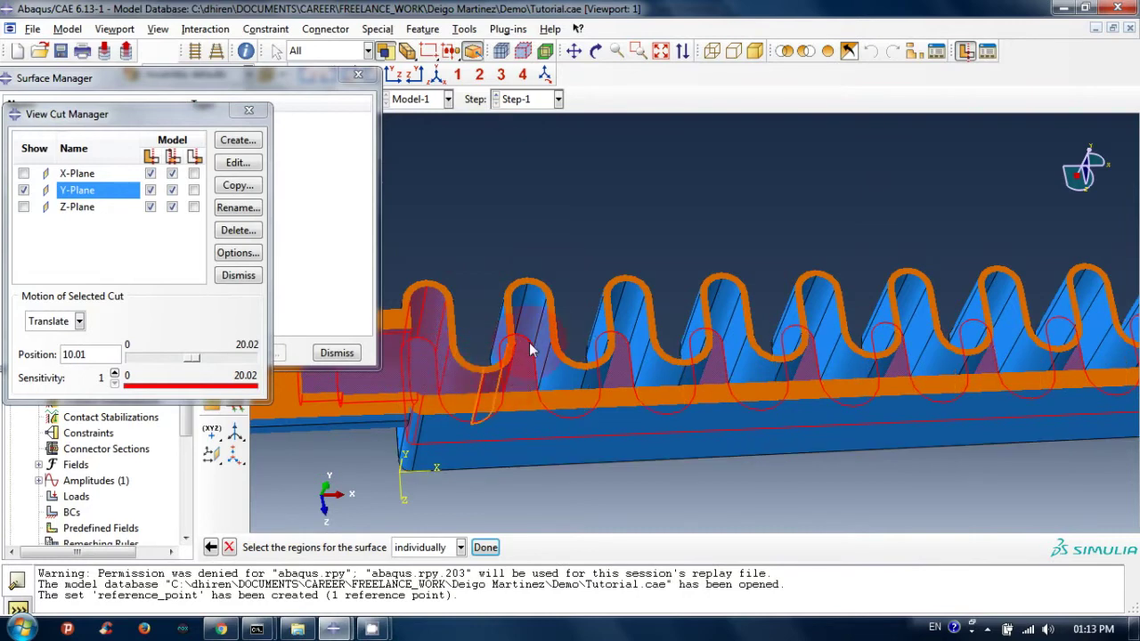
Step: Add the second tooth's top, inner and lower faces and the third tooth's inner faces
{"action": "left_click", "coordinate": [533, 307]}
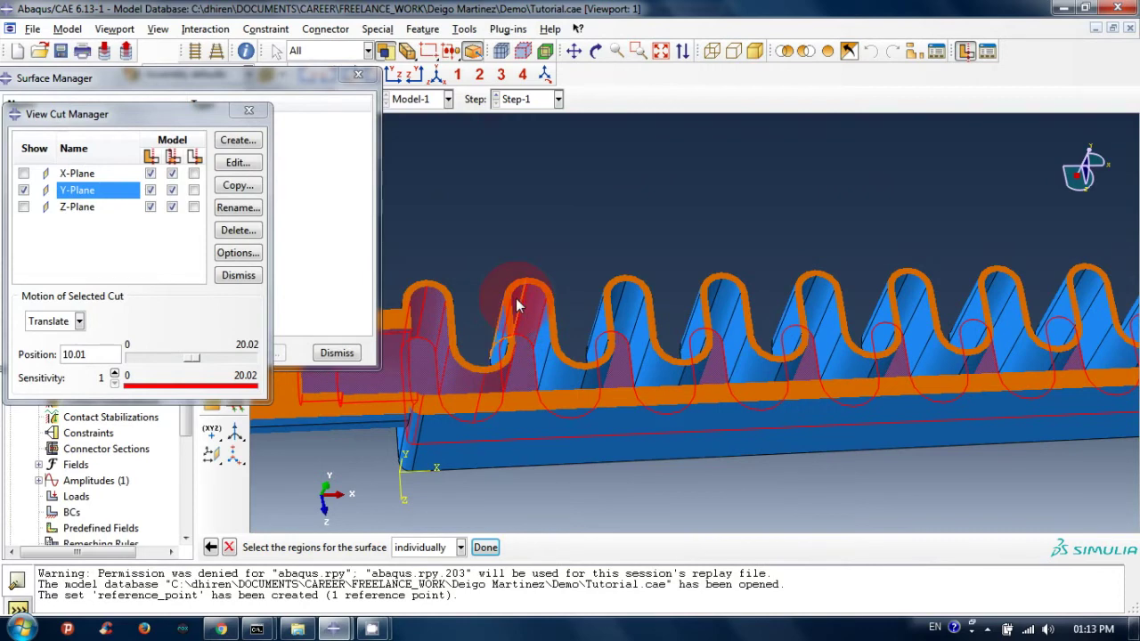
{"action": "left_click", "coordinate": [540, 342]}
{"action": "left_click", "coordinate": [562, 384]}
{"action": "left_click", "coordinate": [632, 308]}
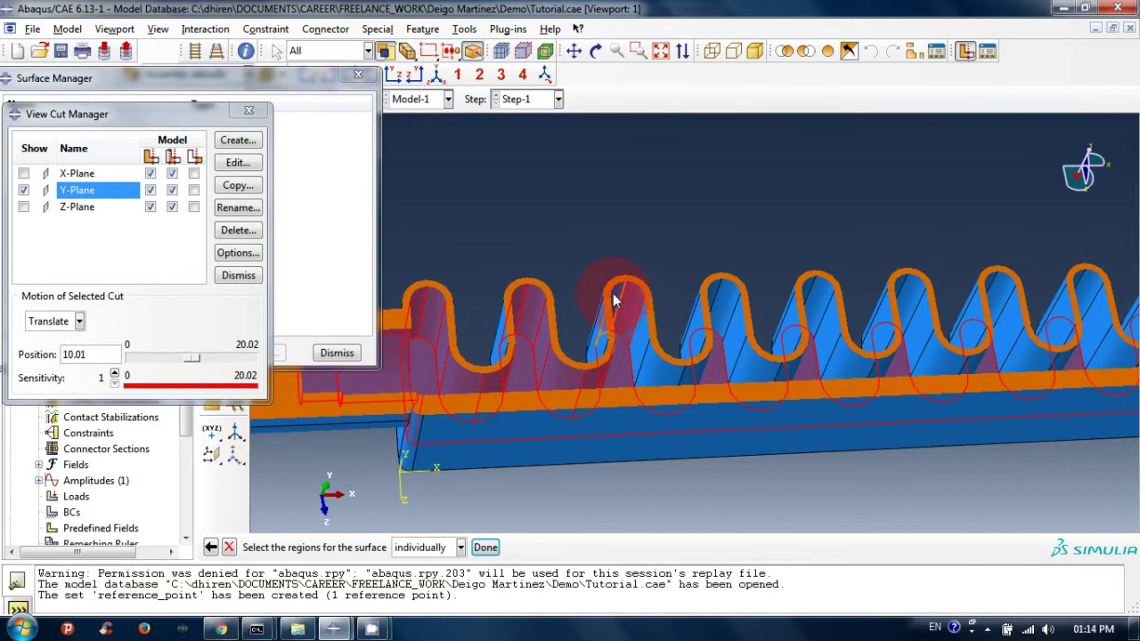
{"action": "left_click", "coordinate": [660, 376]}
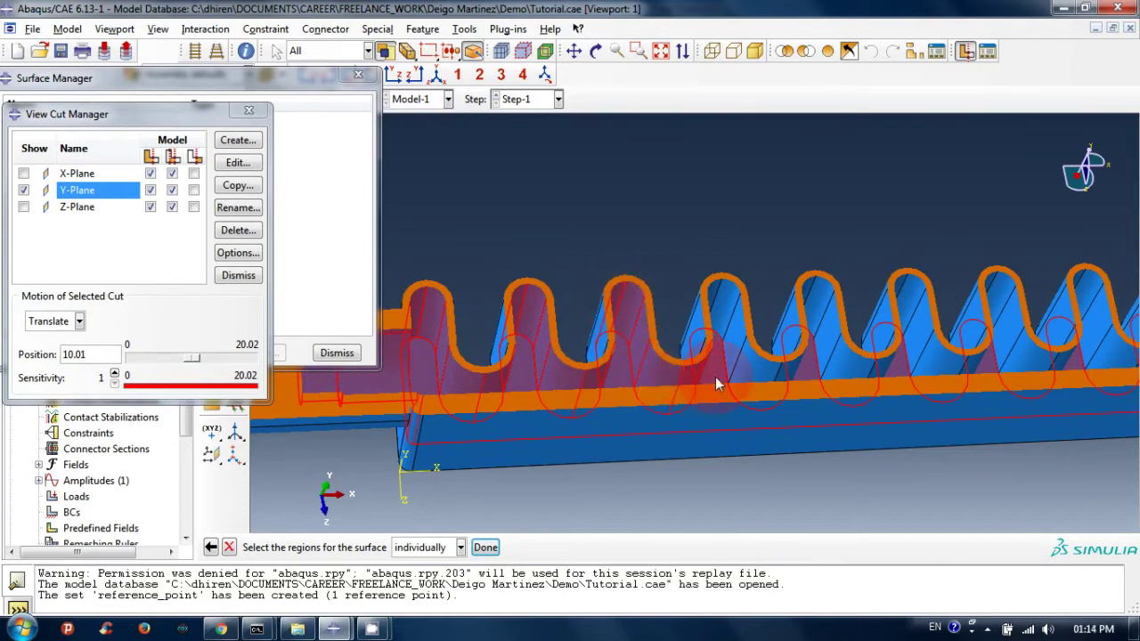
Step: Orbit around the teeth and add another inner cavity face near the far end
{"action": "mouse_move", "coordinate": [539, 381]}
{"action": "left_mouse_down", "text": "ctrl+alt"}
{"action": "mouse_move", "coordinate": [668, 348]}
{"action": "mouse_move", "coordinate": [719, 354]}
{"action": "left_mouse_up", "text": "ctrl+alt"}
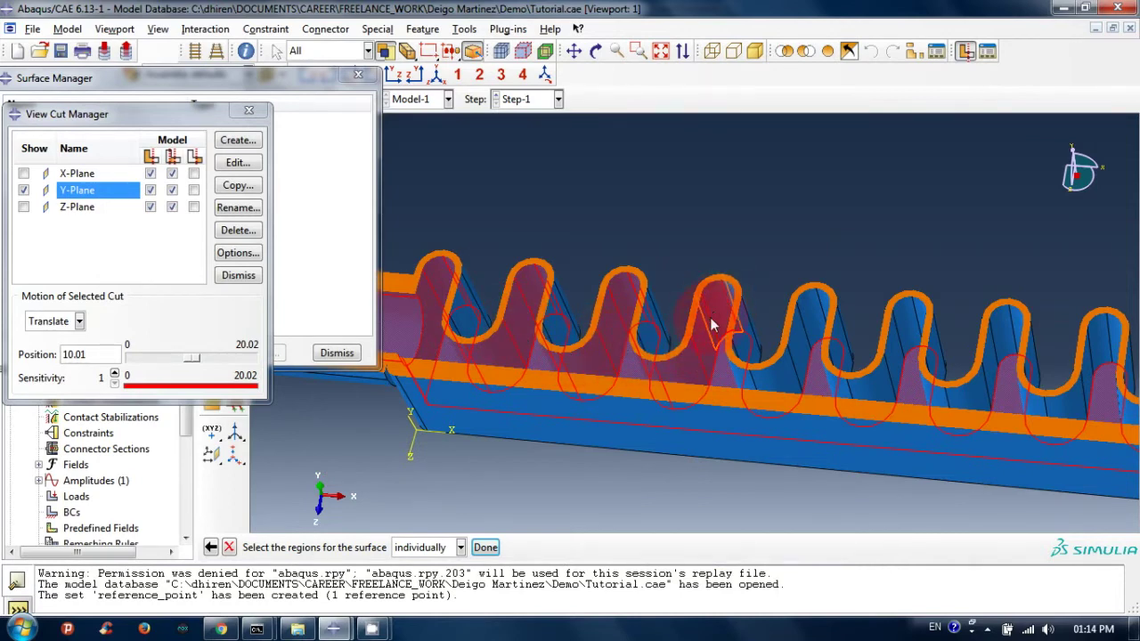
{"action": "left_click_drag", "start_coordinate": [708, 353], "coordinate": [868, 355], "text": "ctrl+alt"}
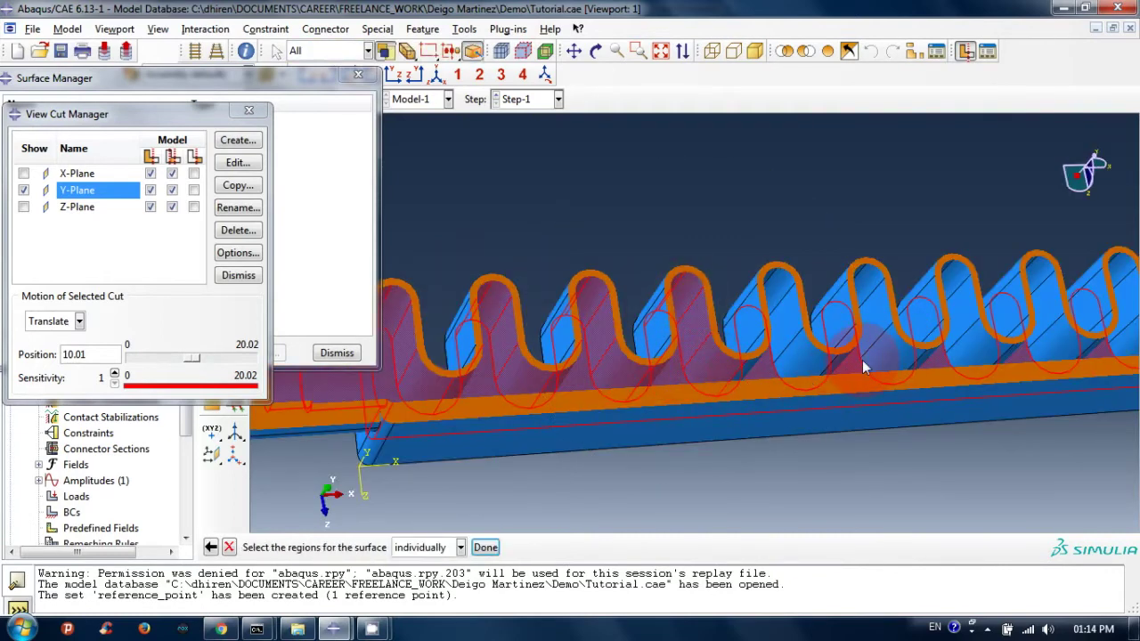
{"action": "left_click_drag", "start_coordinate": [881, 361], "coordinate": [748, 367], "text": "ctrl+alt"}
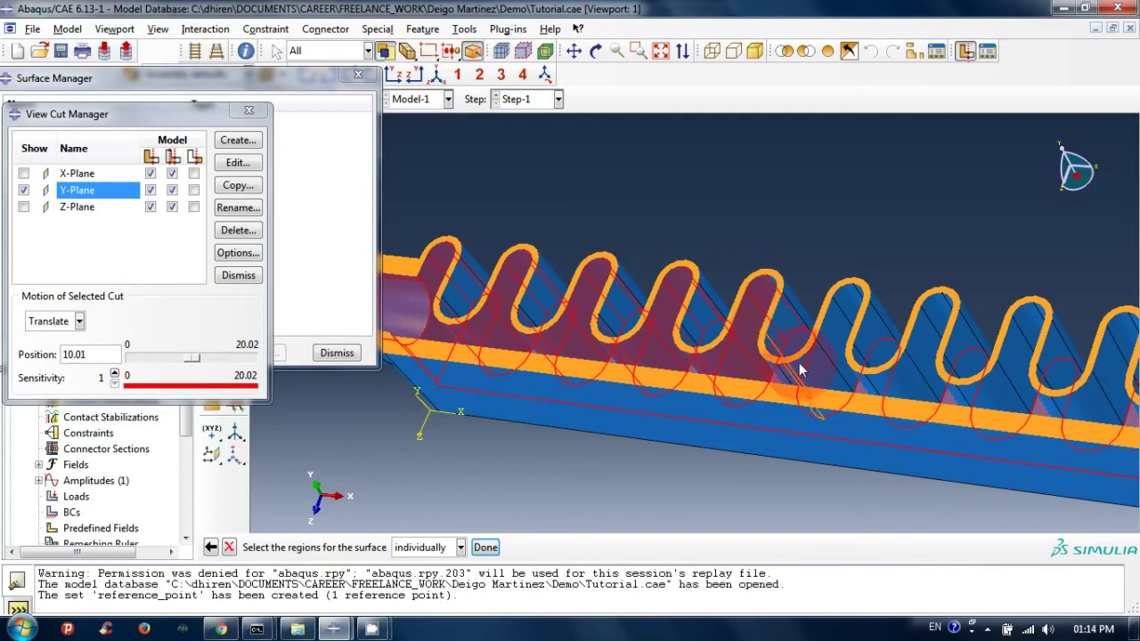
{"action": "mouse_move", "coordinate": [806, 363]}
{"action": "left_mouse_down", "text": "ctrl+alt"}
{"action": "mouse_move", "coordinate": [827, 345]}
{"action": "mouse_move", "coordinate": [732, 364]}
{"action": "left_mouse_up", "text": "ctrl+alt"}
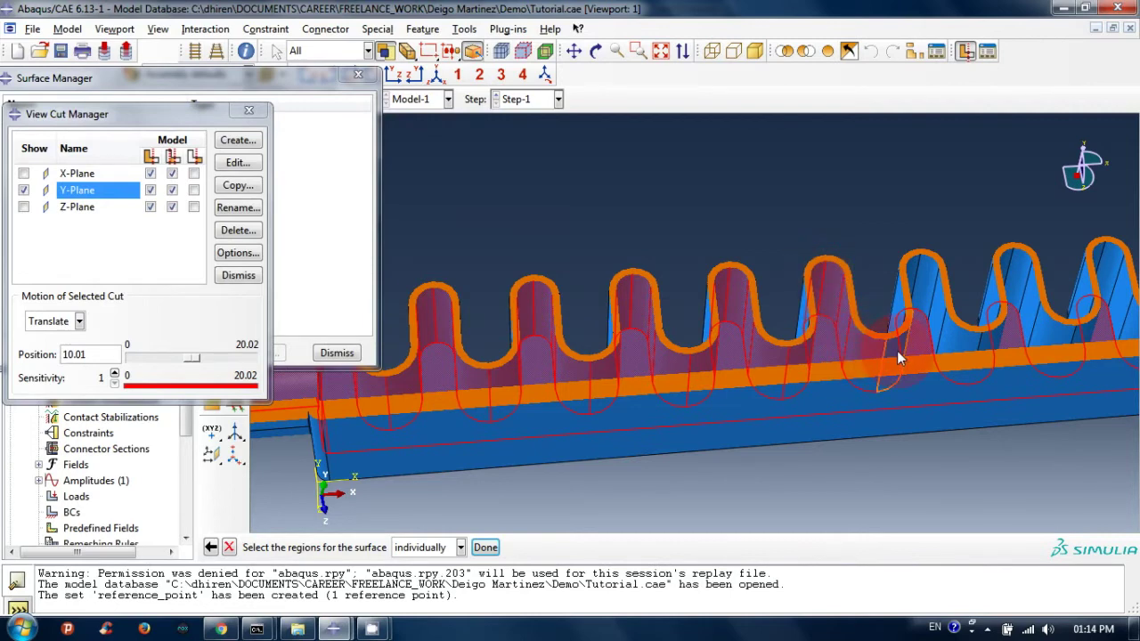
{"action": "left_click", "coordinate": [960, 340], "text": "shift"}
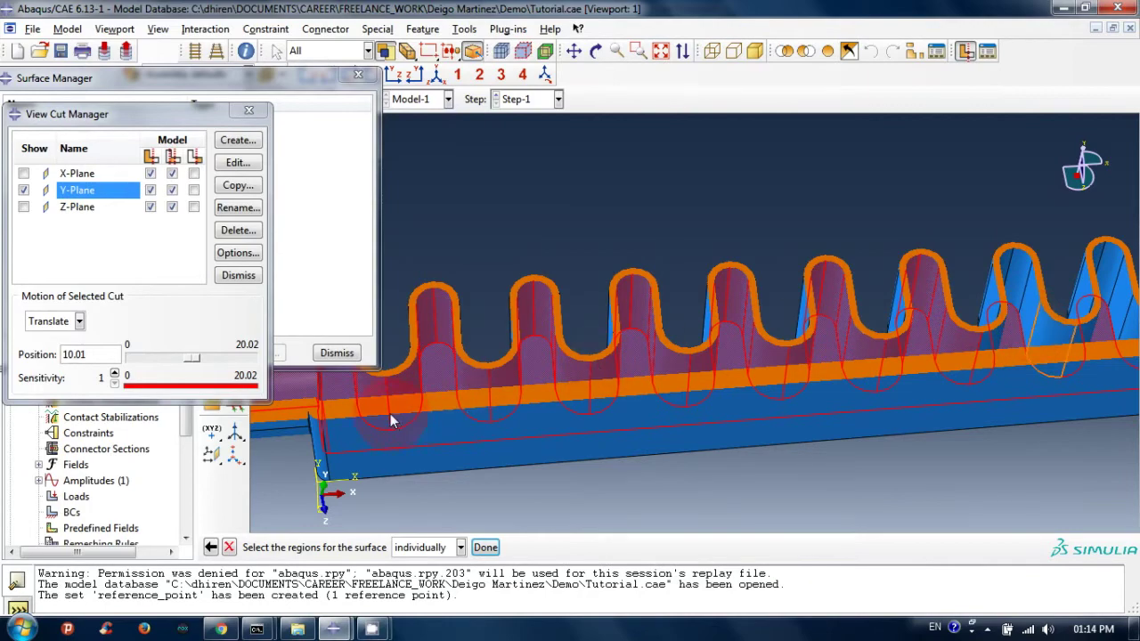
{"action": "scroll", "coordinate": [405, 423], "scroll_direction": "up", "scroll_amount": 1}
{"action": "scroll", "coordinate": [396, 420], "scroll_direction": "up", "scroll_amount": 1}
{"action": "scroll", "coordinate": [388, 418], "scroll_direction": "up", "scroll_amount": 1}
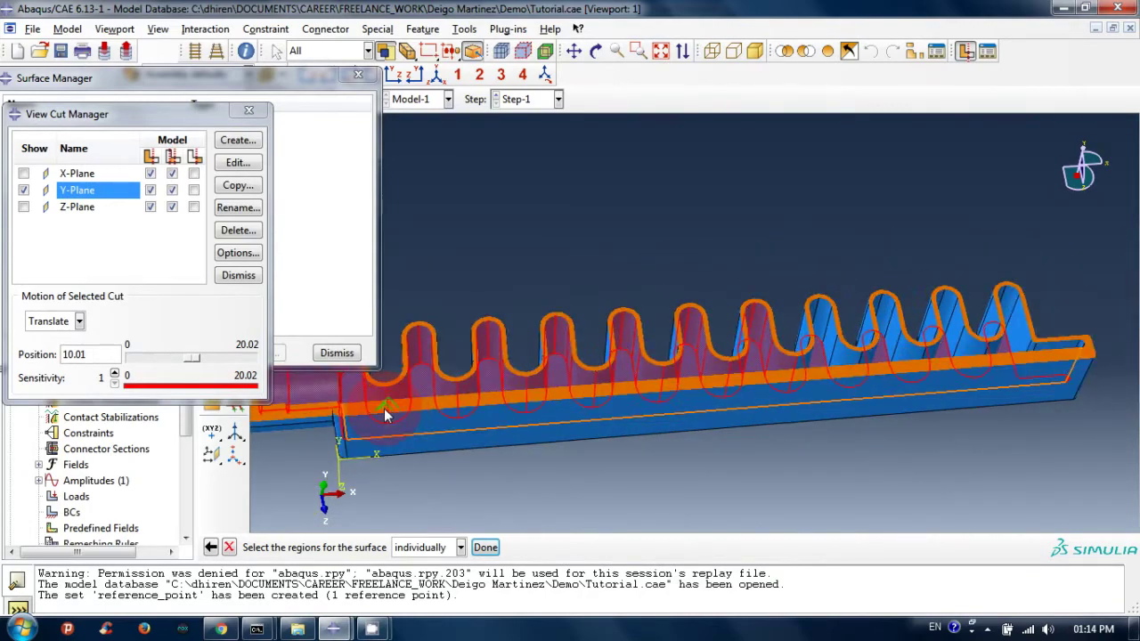
Step: Rotate to a front-on view and add a base-strip face to the surface
{"action": "left_click_drag", "start_coordinate": [913, 358], "coordinate": [821, 365], "text": "ctrl+alt"}
{"action": "scroll", "coordinate": [725, 375], "scroll_direction": "down", "scroll_amount": 2}
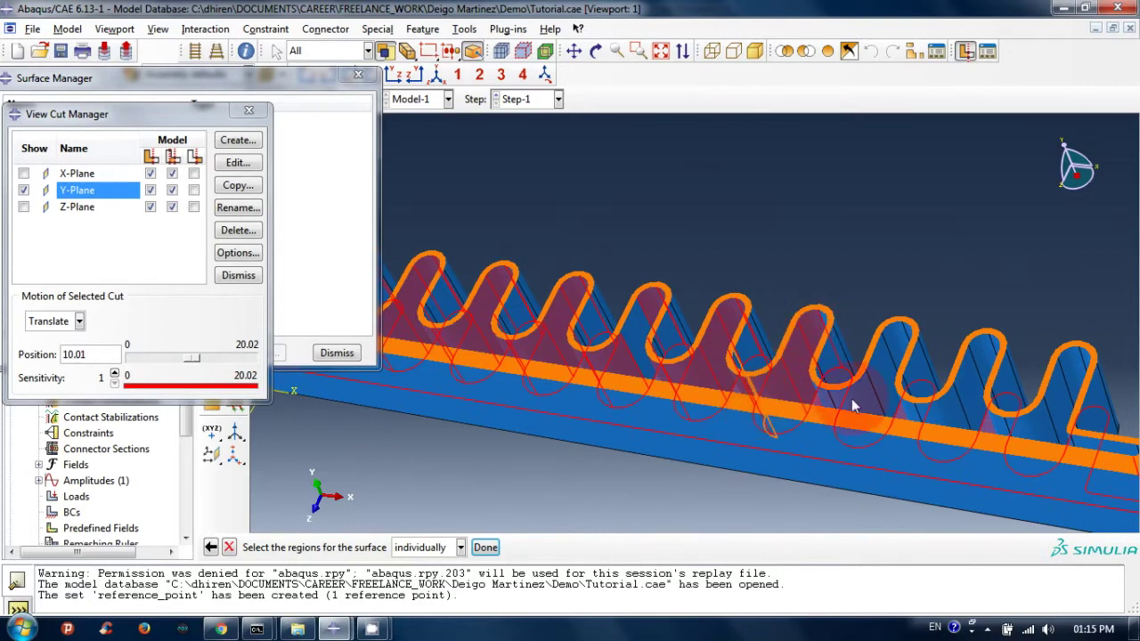
{"action": "mouse_move", "coordinate": [864, 408]}
{"action": "left_mouse_down", "text": "ctrl+alt"}
{"action": "mouse_move", "coordinate": [871, 356]}
{"action": "mouse_move", "coordinate": [910, 331]}
{"action": "mouse_move", "coordinate": [896, 334]}
{"action": "left_mouse_up", "text": "ctrl+alt"}
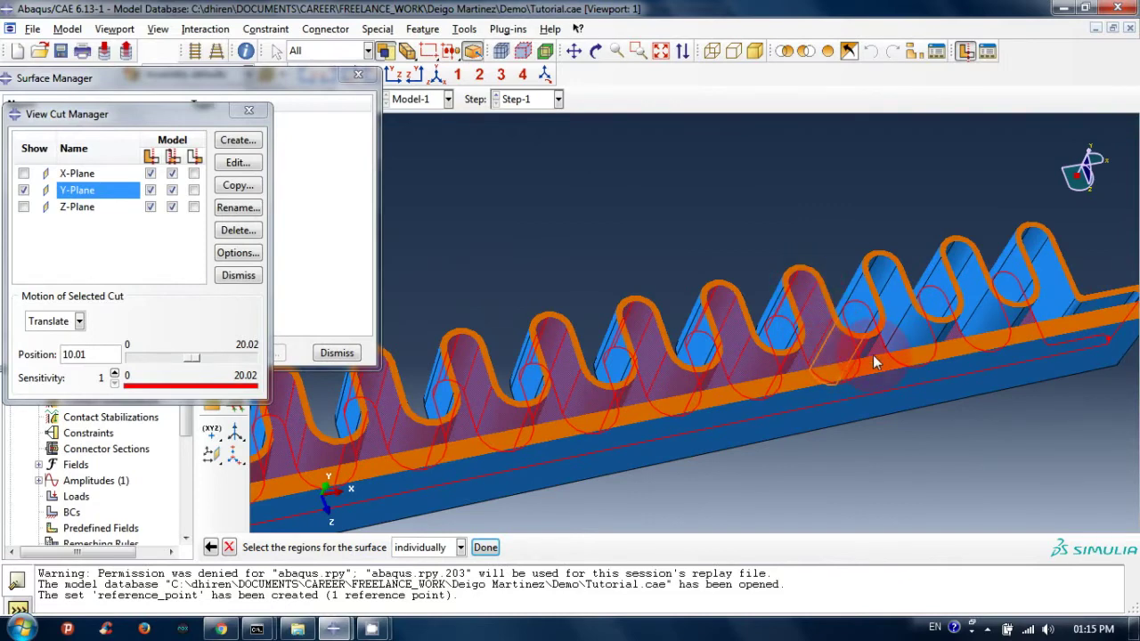
{"action": "mouse_move", "coordinate": [975, 310]}
{"action": "left_mouse_down", "text": "ctrl+alt"}
{"action": "mouse_move", "coordinate": [903, 326]}
{"action": "mouse_move", "coordinate": [857, 356]}
{"action": "mouse_move", "coordinate": [748, 360]}
{"action": "left_mouse_up", "text": "ctrl+alt"}
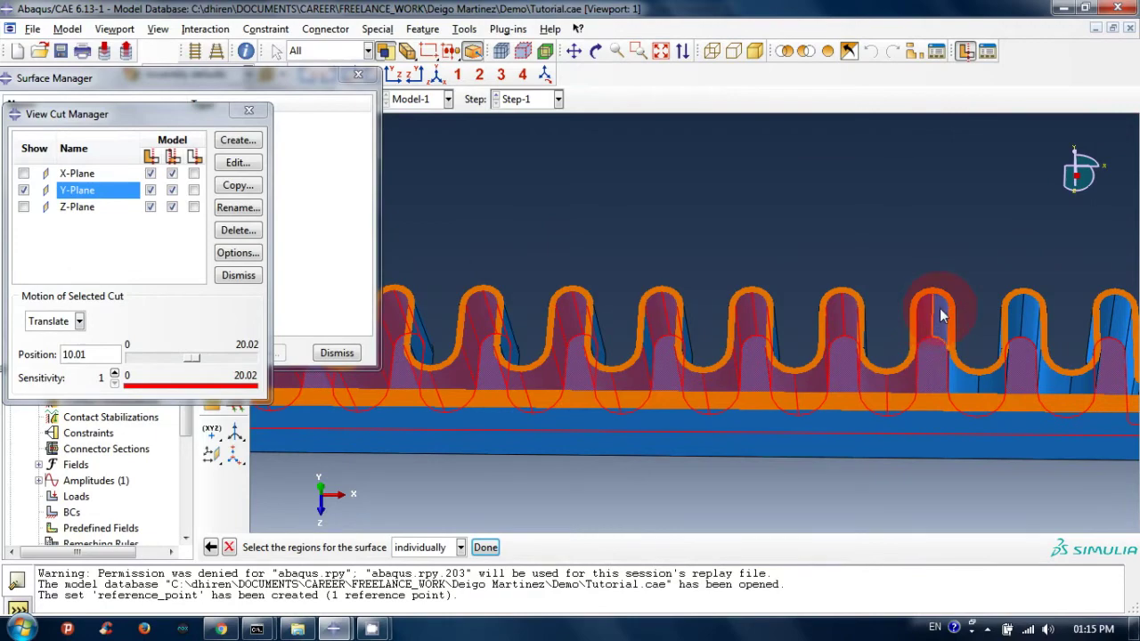
{"action": "left_click", "coordinate": [935, 390]}
Step: Orbit to show the wavy fins and add a fin face and a lower-flange face
{"action": "mouse_move", "coordinate": [935, 383]}
{"action": "left_mouse_down", "text": "ctrl+alt"}
{"action": "mouse_move", "coordinate": [974, 333]}
{"action": "mouse_move", "coordinate": [925, 373]}
{"action": "mouse_move", "coordinate": [859, 357]}
{"action": "left_mouse_up", "text": "ctrl+alt"}
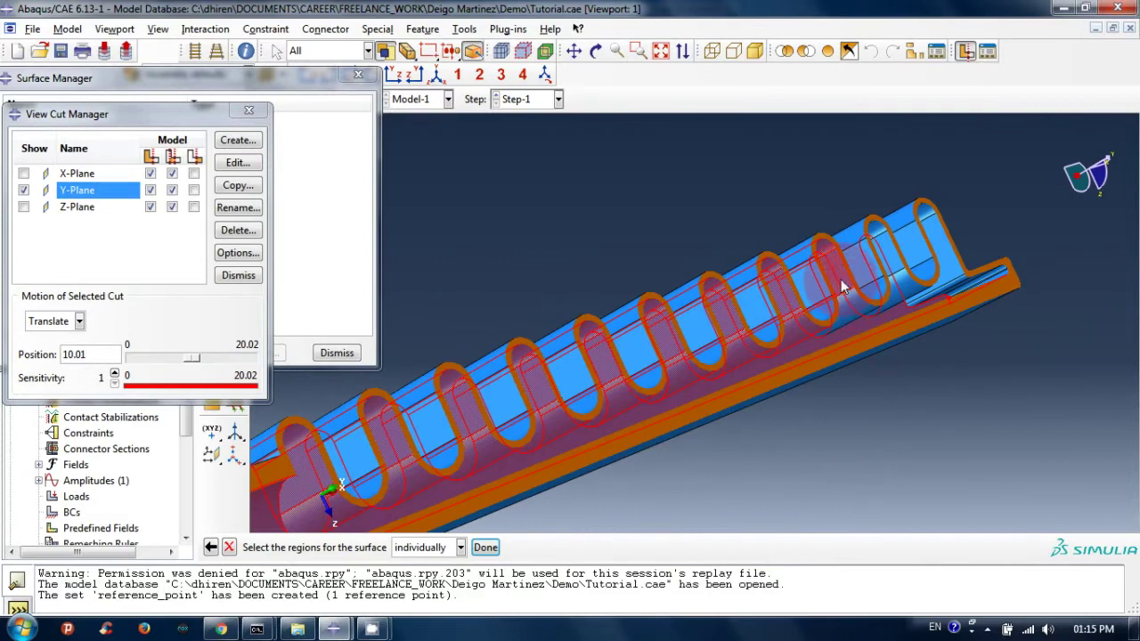
{"action": "left_click_drag", "start_coordinate": [937, 260], "coordinate": [810, 299], "text": "ctrl+alt"}
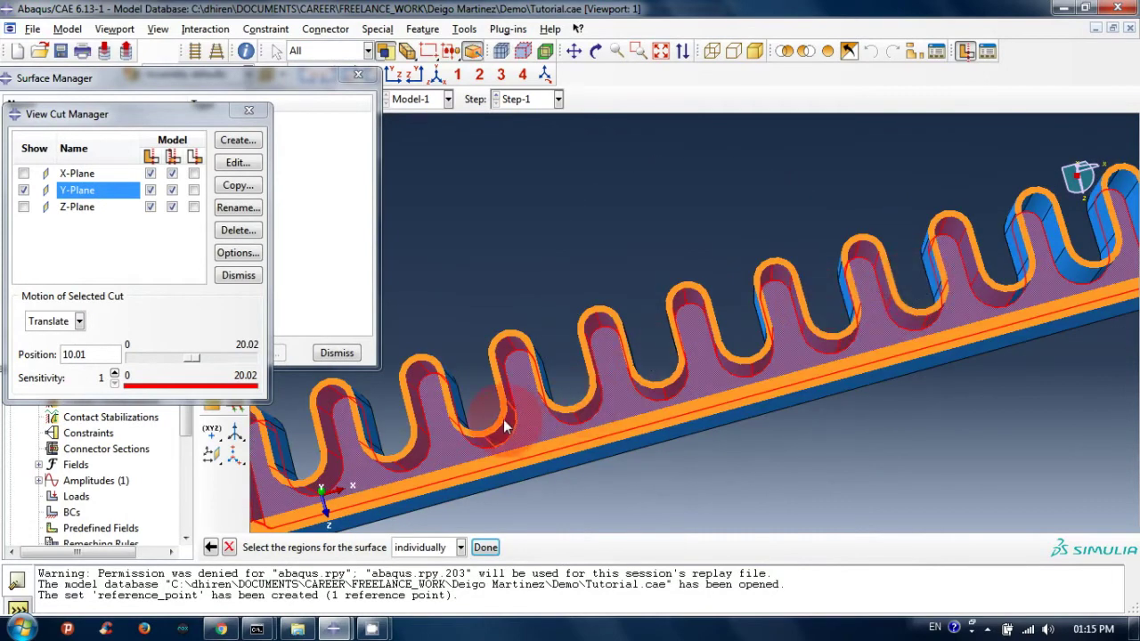
{"action": "mouse_move", "coordinate": [502, 419]}
{"action": "left_mouse_down", "text": "ctrl+alt"}
{"action": "mouse_move", "coordinate": [853, 354]}
{"action": "mouse_move", "coordinate": [907, 381]}
{"action": "left_mouse_up", "text": "ctrl+alt"}
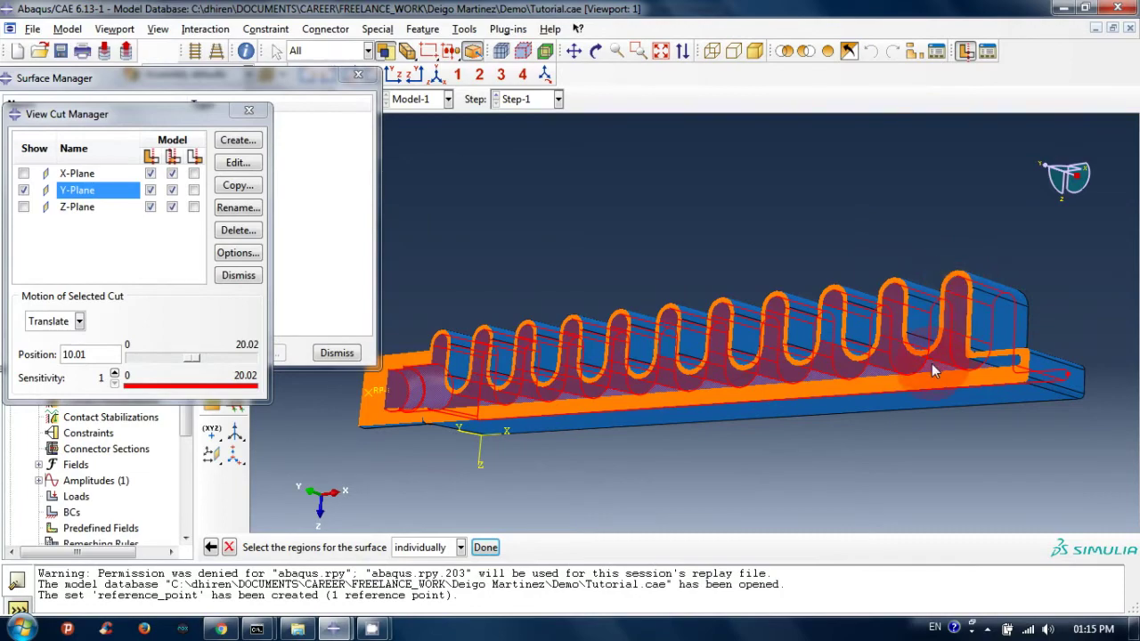
{"action": "left_click_drag", "start_coordinate": [943, 299], "coordinate": [1012, 310], "text": "ctrl+alt"}
{"action": "mouse_move", "coordinate": [941, 343]}
{"action": "left_mouse_down", "text": "ctrl+alt"}
{"action": "mouse_move", "coordinate": [785, 347]}
{"action": "mouse_move", "coordinate": [811, 352]}
{"action": "left_mouse_up", "text": "ctrl+alt"}
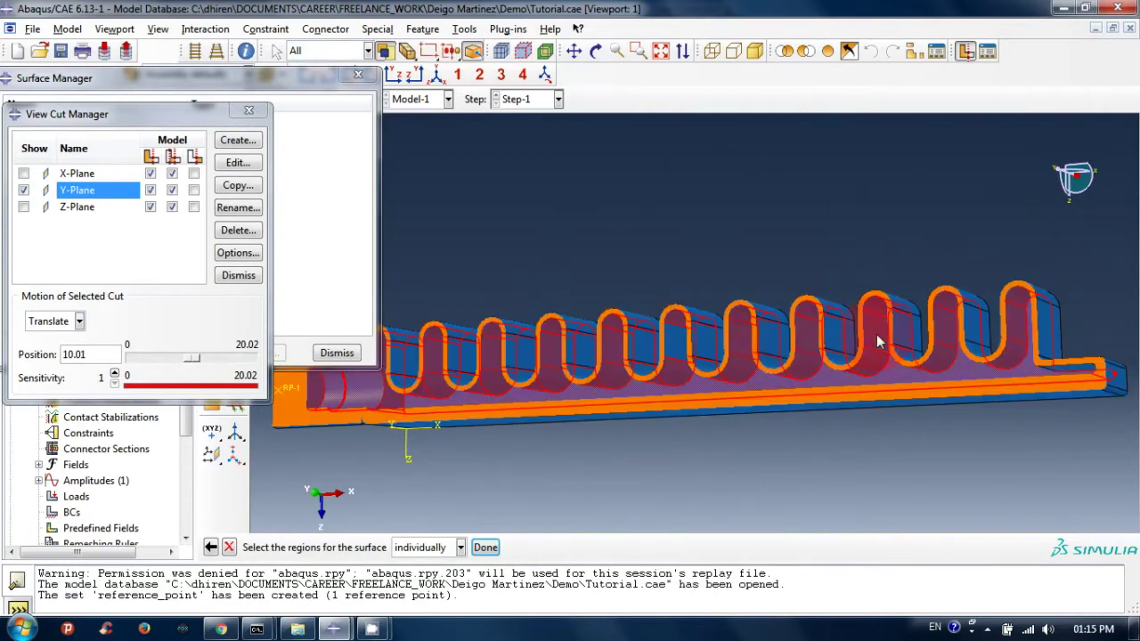
{"action": "left_click_drag", "start_coordinate": [758, 352], "coordinate": [851, 336], "text": "ctrl+alt"}
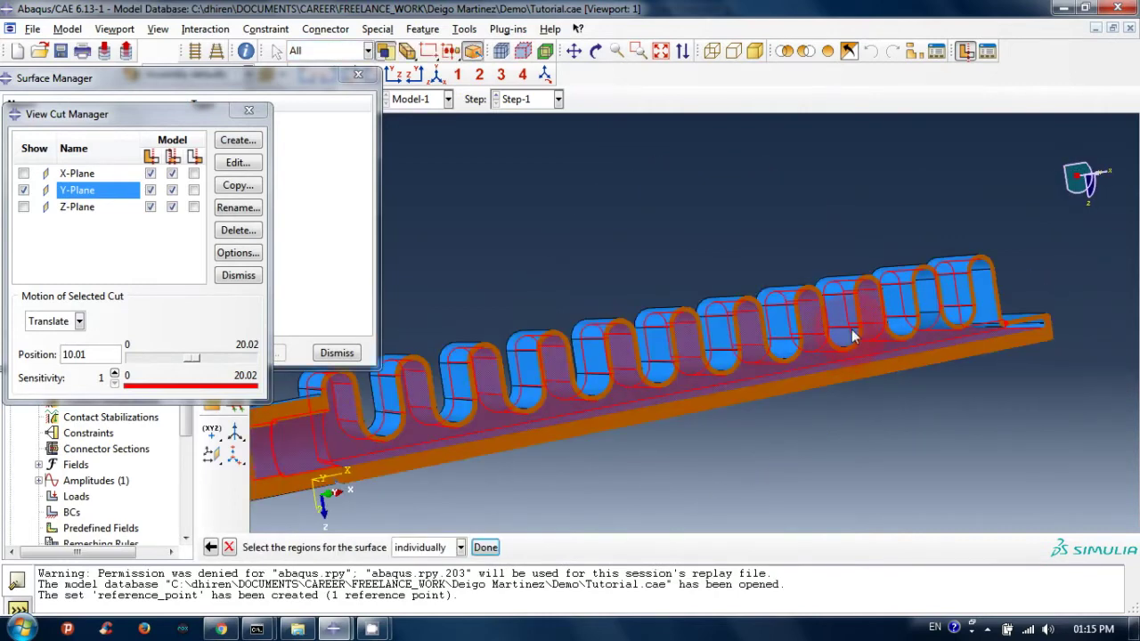
{"action": "left_click", "coordinate": [925, 280]}
{"action": "left_click", "coordinate": [932, 338]}
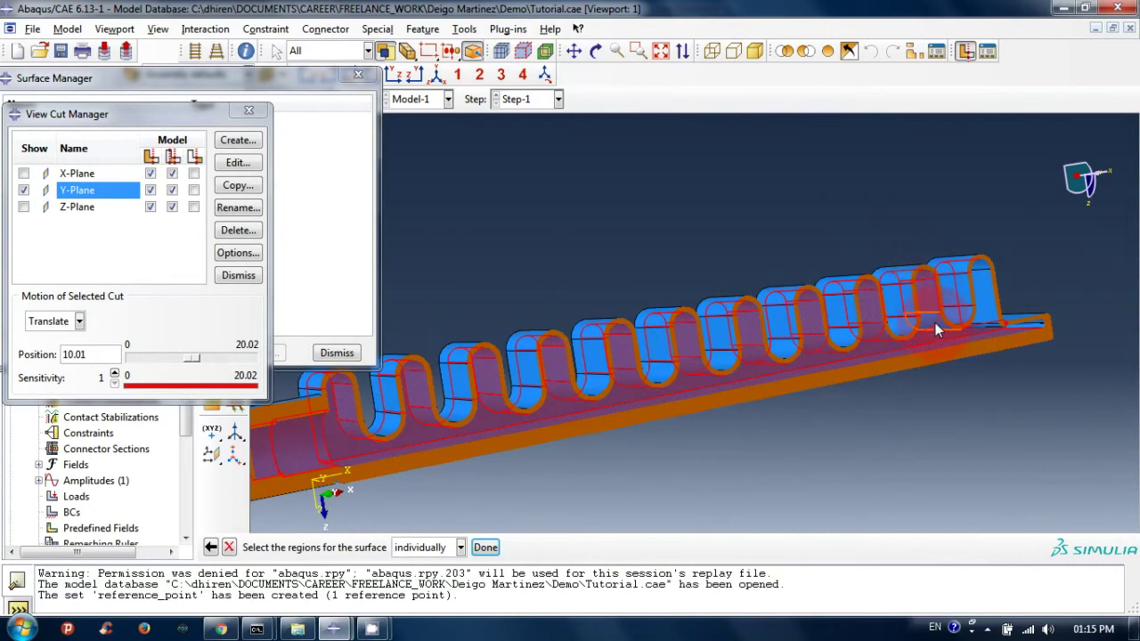
Step: Add the last fin's end, top and lower faces plus the inner right-end face
{"action": "left_click", "coordinate": [995, 320]}
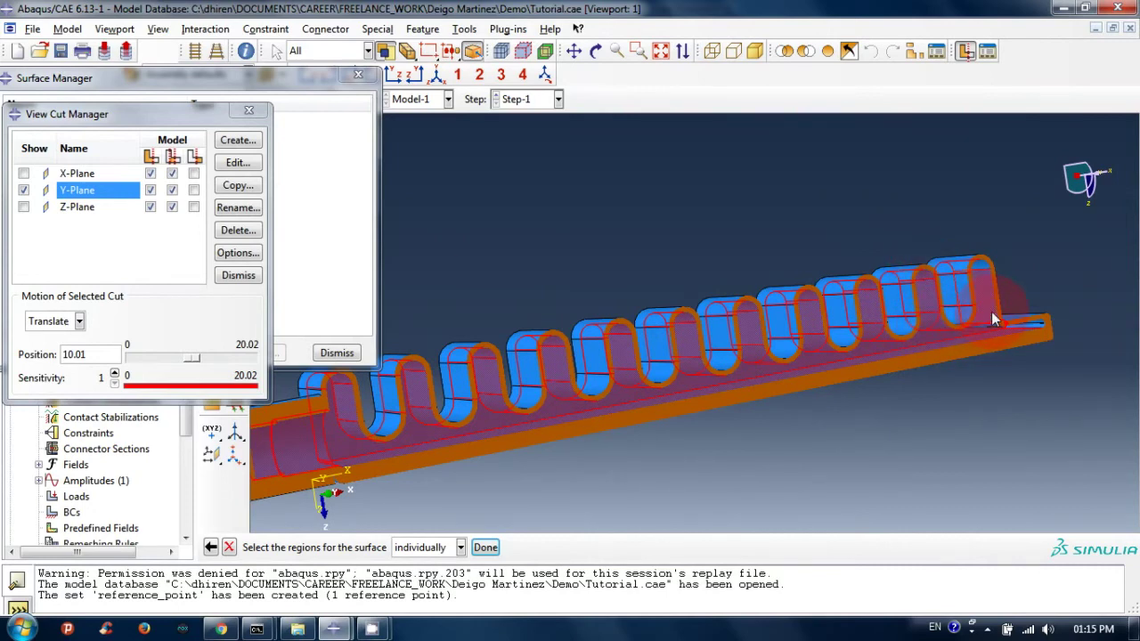
{"action": "left_click", "coordinate": [980, 272]}
{"action": "left_click", "coordinate": [981, 315]}
{"action": "scroll", "coordinate": [981, 320], "scroll_direction": "up", "scroll_amount": 2}
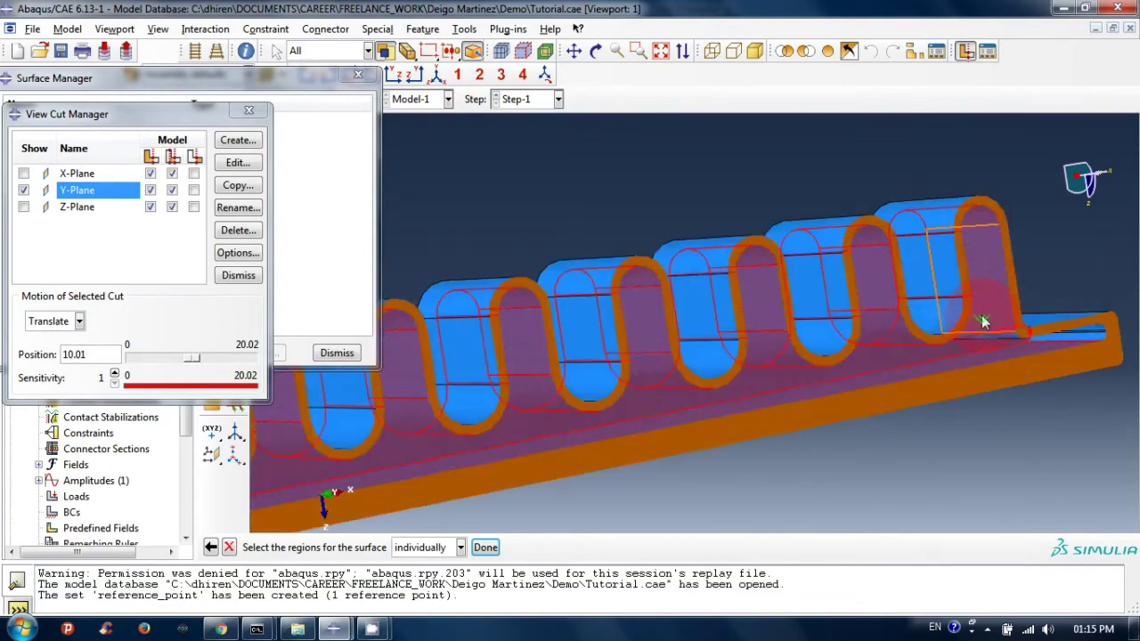
{"action": "scroll", "coordinate": [974, 381], "scroll_direction": "up", "scroll_amount": 2}
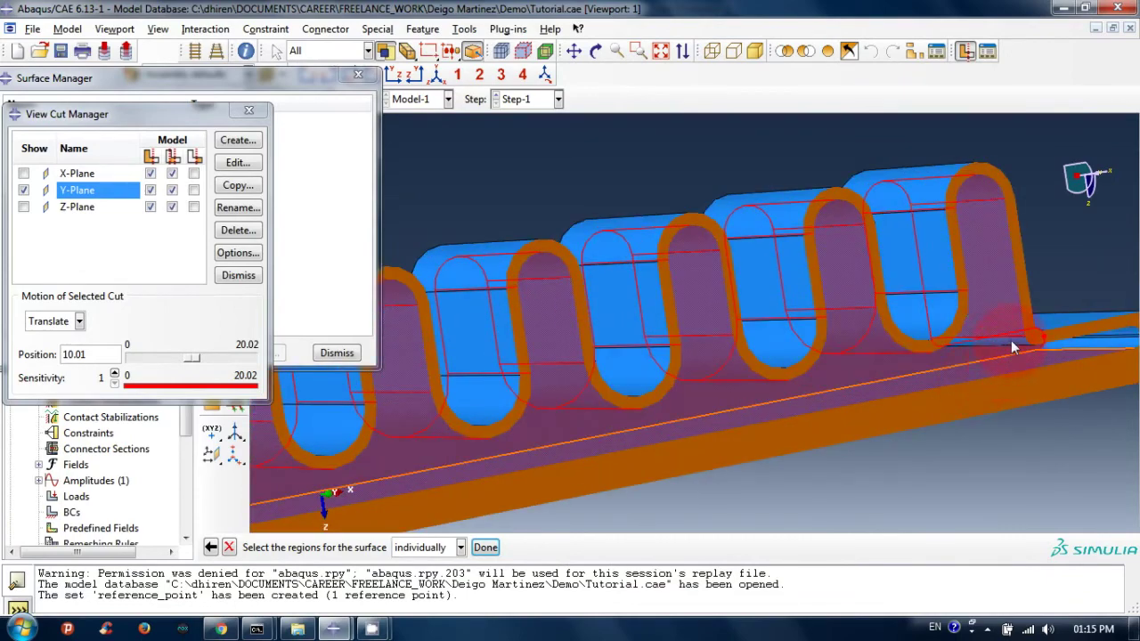
{"action": "left_click", "coordinate": [911, 336]}
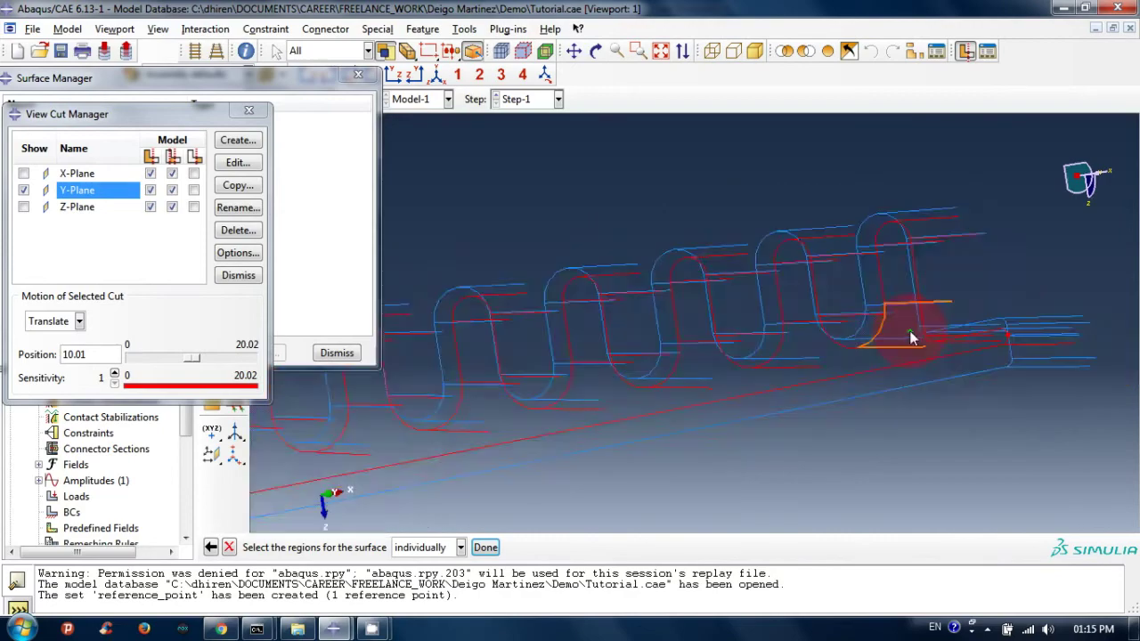
Step: Orbit around the rack's right end and add the base's end face to the surface
{"action": "mouse_move", "coordinate": [958, 343]}
{"action": "left_mouse_down", "text": "ctrl+alt"}
{"action": "mouse_move", "coordinate": [828, 324]}
{"action": "mouse_move", "coordinate": [908, 343]}
{"action": "mouse_move", "coordinate": [819, 352]}
{"action": "left_mouse_up", "text": "ctrl+alt"}
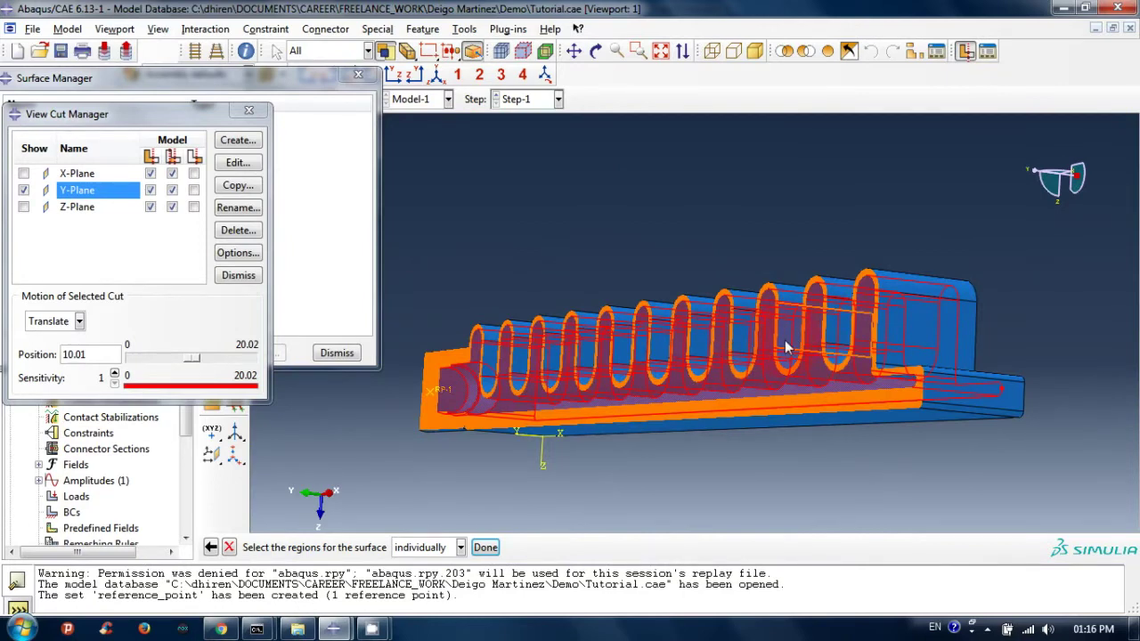
{"action": "left_click_drag", "start_coordinate": [786, 347], "coordinate": [588, 385], "text": "ctrl+alt"}
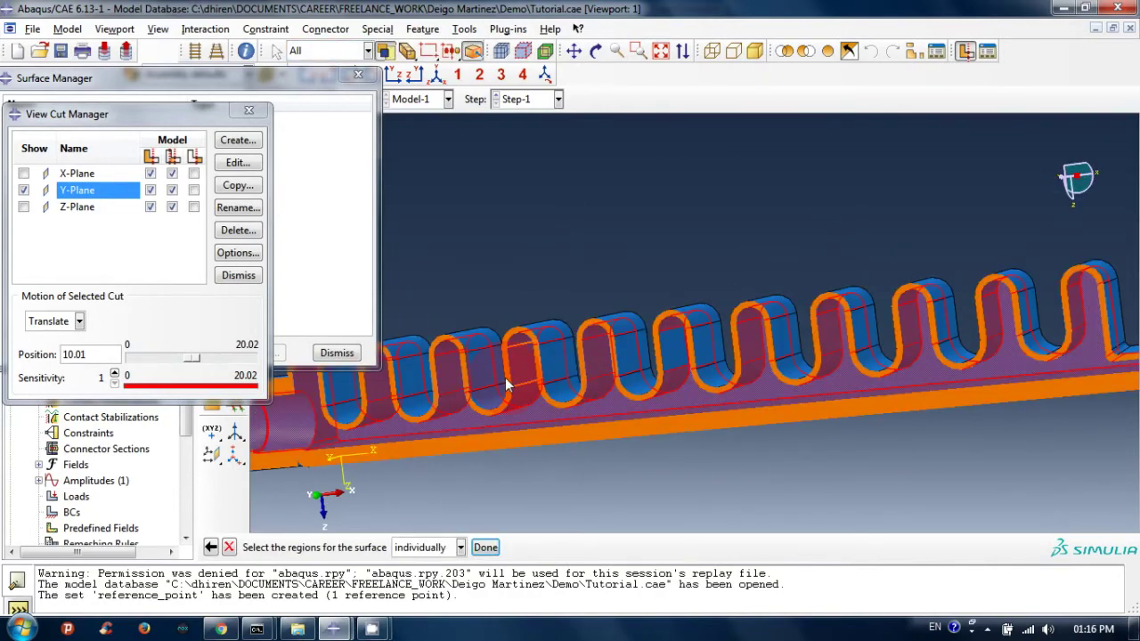
{"action": "scroll", "coordinate": [506, 385], "scroll_direction": "up", "scroll_amount": 2}
{"action": "scroll", "coordinate": [508, 383], "scroll_direction": "up", "scroll_amount": 2}
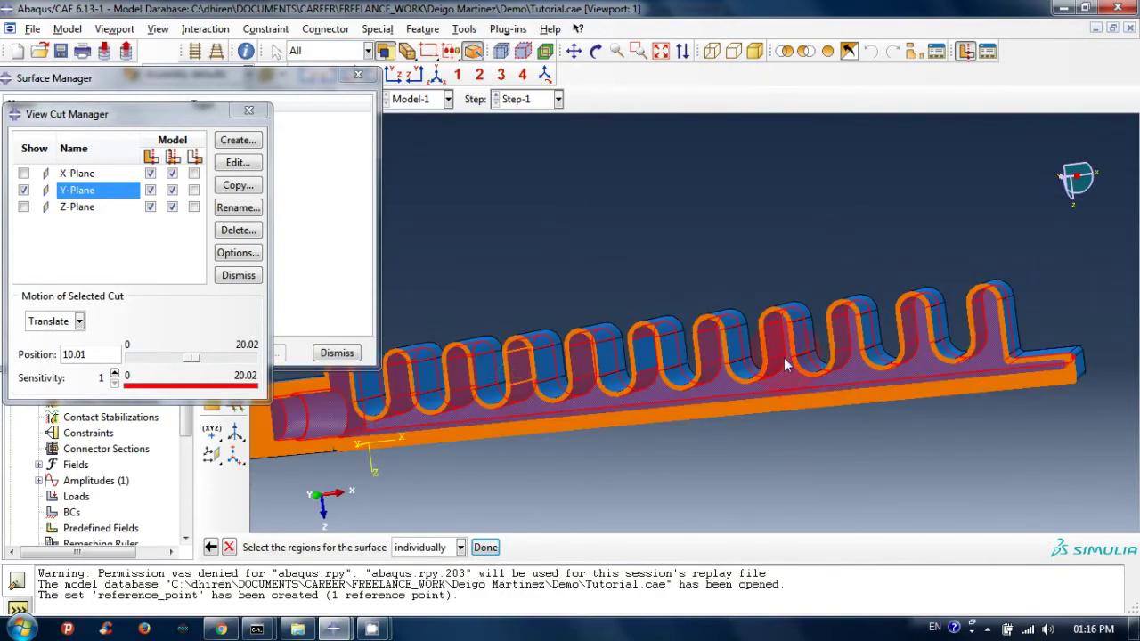
{"action": "mouse_move", "coordinate": [785, 355]}
{"action": "left_mouse_down", "text": "ctrl+alt"}
{"action": "mouse_move", "coordinate": [888, 346]}
{"action": "mouse_move", "coordinate": [890, 316]}
{"action": "left_mouse_up", "text": "ctrl+alt"}
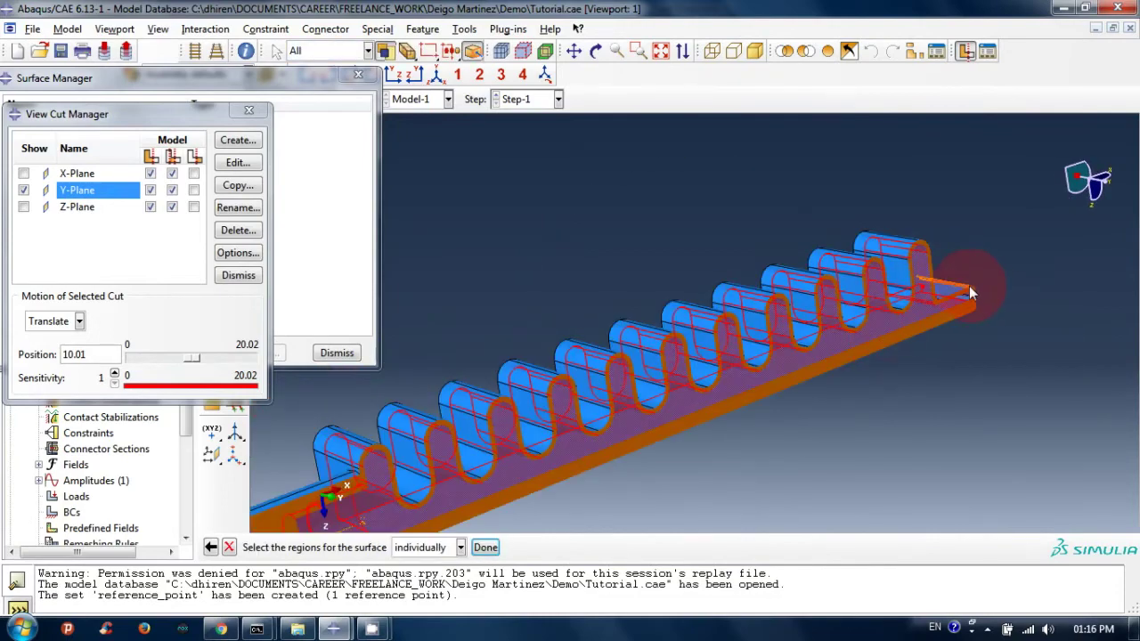
{"action": "scroll", "coordinate": [954, 278], "scroll_direction": "down", "scroll_amount": 2}
{"action": "scroll", "coordinate": [951, 294], "scroll_direction": "down", "scroll_amount": 3}
{"action": "scroll", "coordinate": [951, 294], "scroll_direction": "down", "scroll_amount": 2}
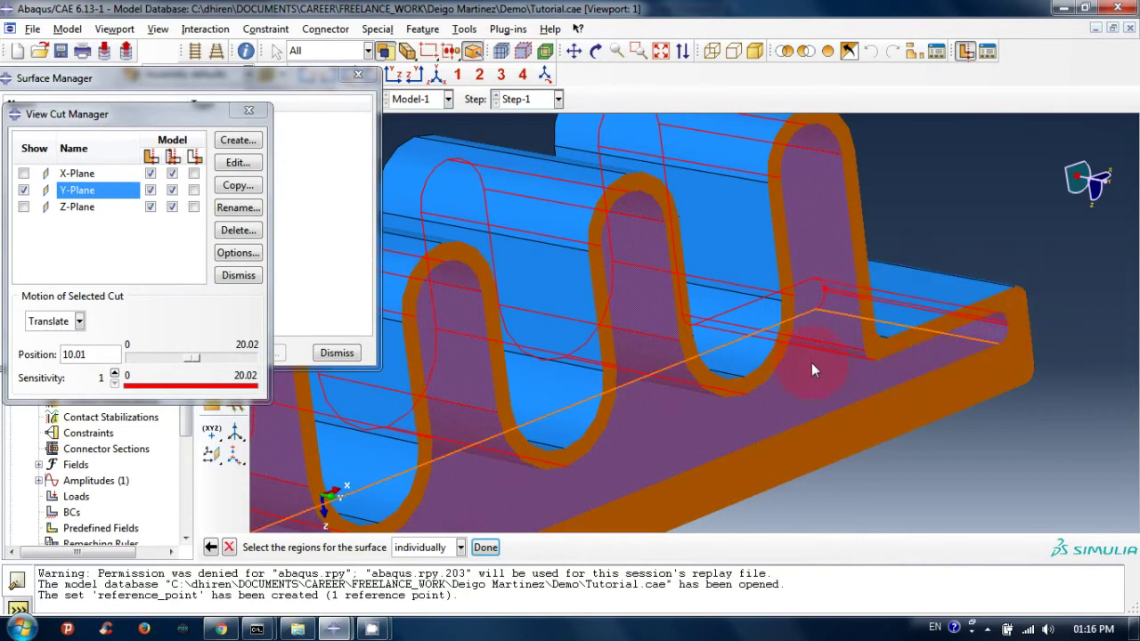
{"action": "mouse_move", "coordinate": [879, 326]}
{"action": "left_mouse_down", "text": "ctrl+alt"}
{"action": "mouse_move", "coordinate": [827, 257]}
{"action": "mouse_move", "coordinate": [827, 272]}
{"action": "left_mouse_up", "text": "ctrl+alt"}
{"action": "left_click_drag", "start_coordinate": [716, 397], "coordinate": [718, 396]}
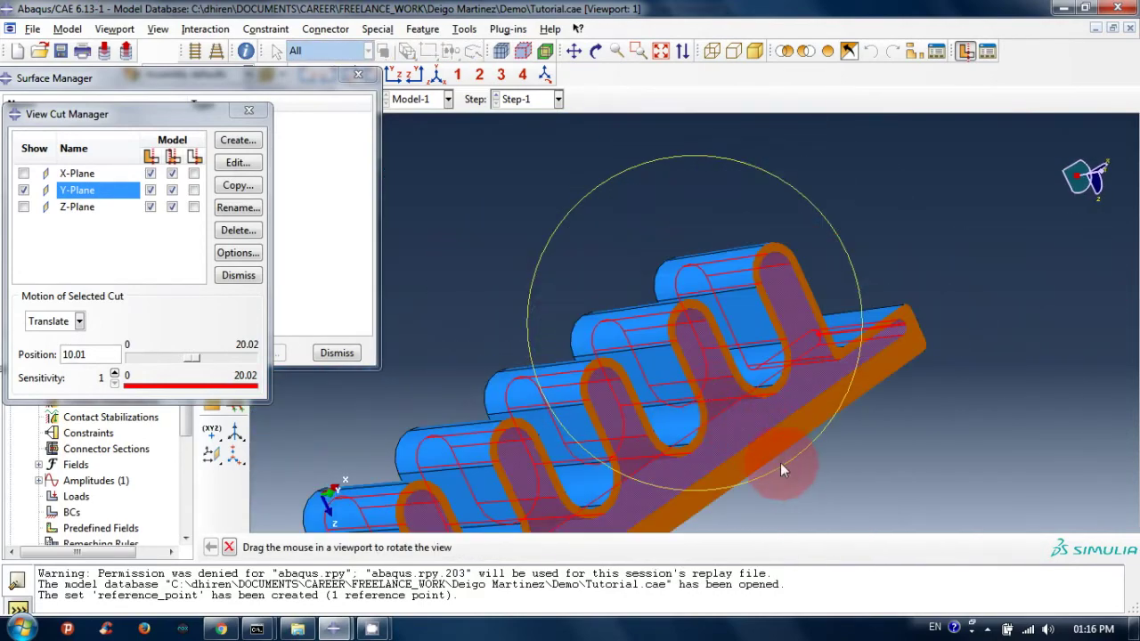
{"action": "left_click_drag", "start_coordinate": [763, 441], "coordinate": [722, 417], "text": "ctrl+alt"}
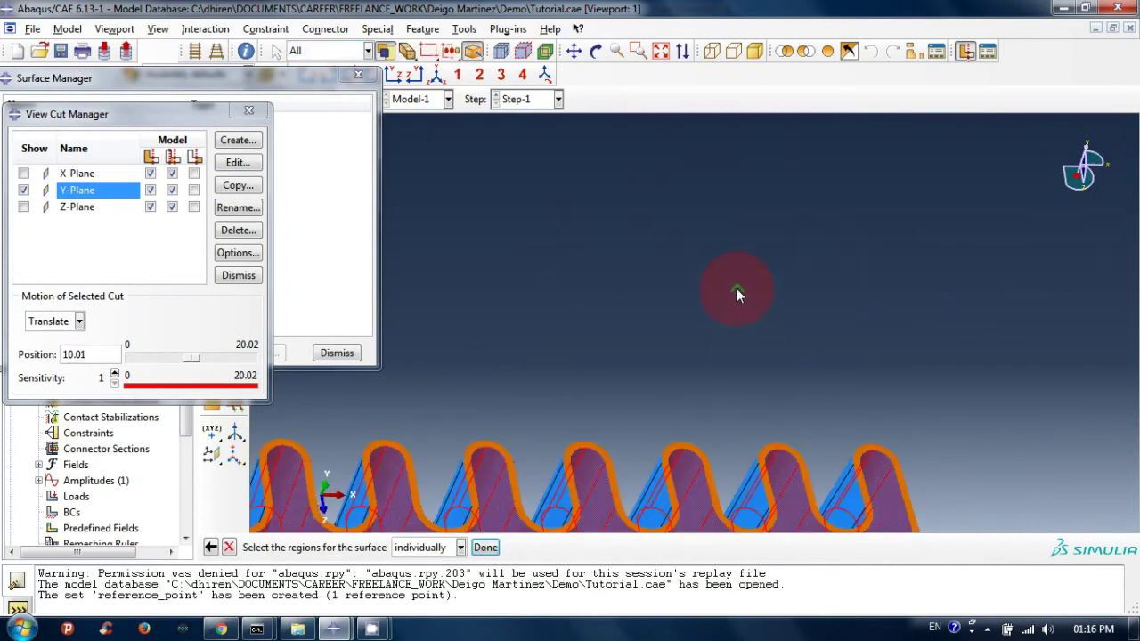
{"action": "left_click_drag", "start_coordinate": [738, 302], "coordinate": [866, 506], "text": "ctrl+alt"}
{"action": "left_click", "coordinate": [866, 505]}
Step: Zoom out and orbit to inspect the whole cut rack and RP-1 with faces highlighted
{"action": "right_click_drag", "start_coordinate": [914, 323], "coordinate": [986, 275], "text": "ctrl+alt"}
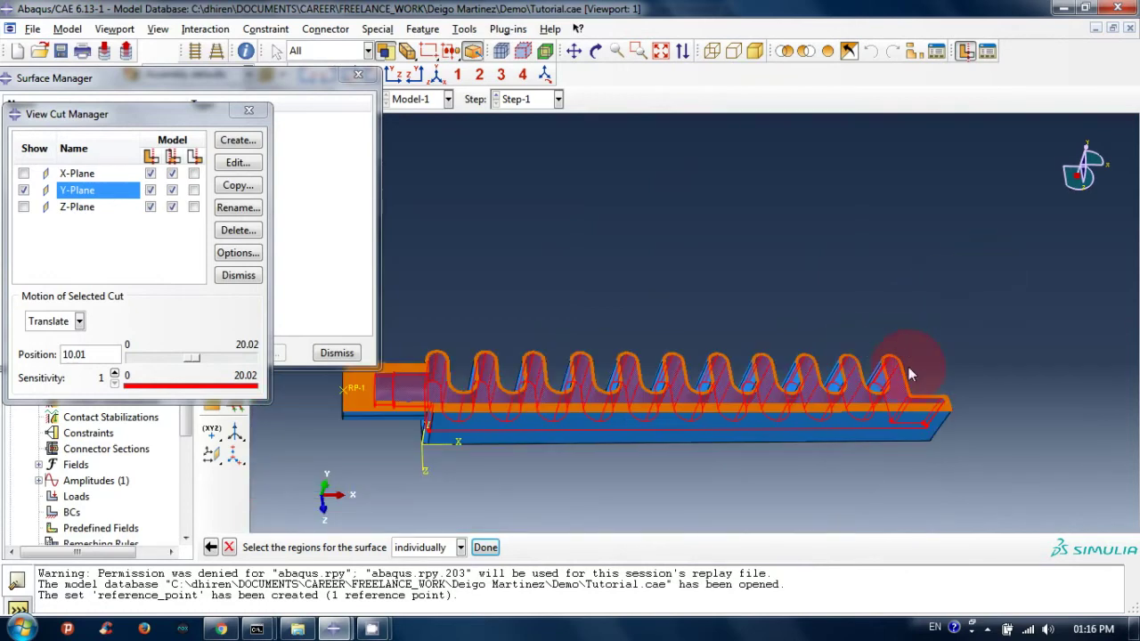
{"action": "left_click_drag", "start_coordinate": [908, 367], "coordinate": [764, 410], "text": "ctrl+alt"}
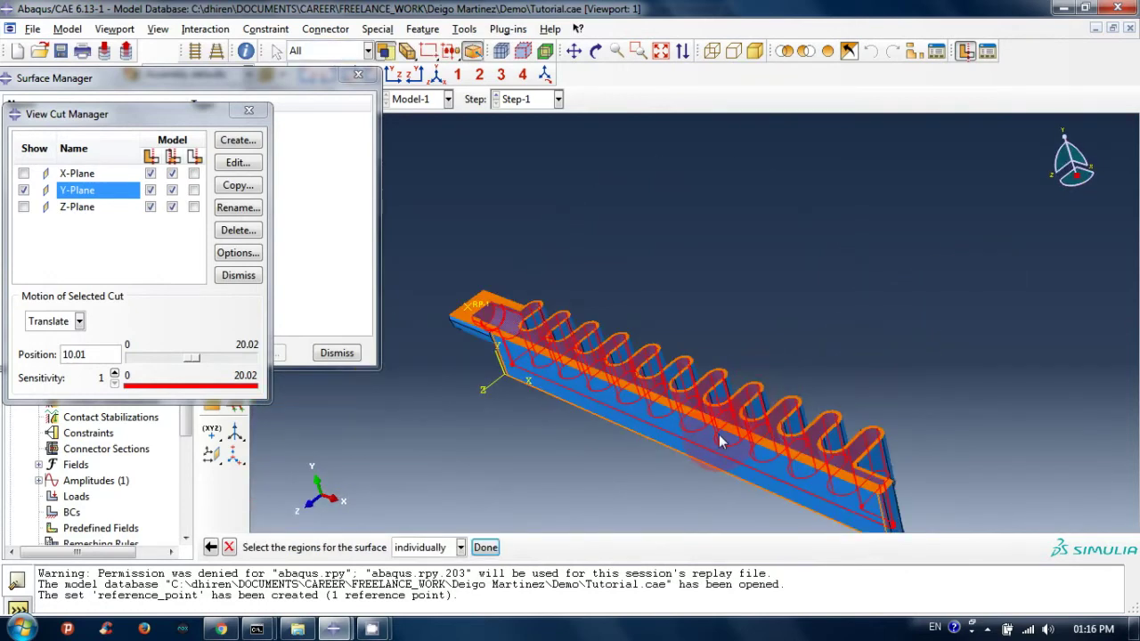
{"action": "scroll", "coordinate": [674, 396], "scroll_direction": "up", "scroll_amount": 2}
{"action": "scroll", "coordinate": [674, 397], "scroll_direction": "up", "scroll_amount": 1}
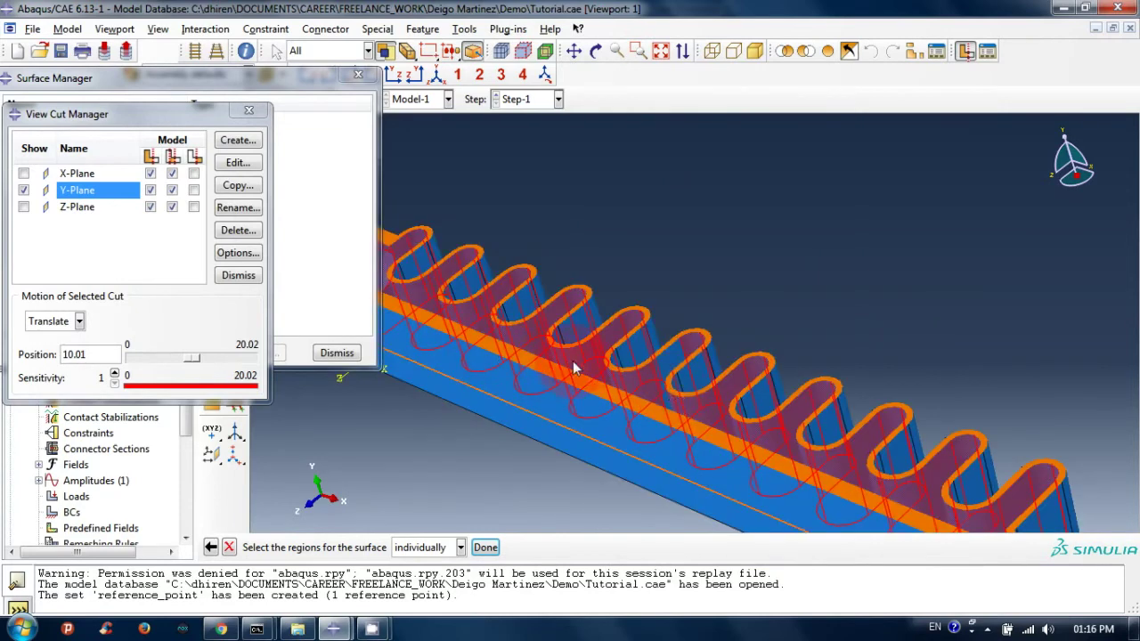
{"action": "scroll", "coordinate": [731, 283], "scroll_direction": "down", "scroll_amount": 2}
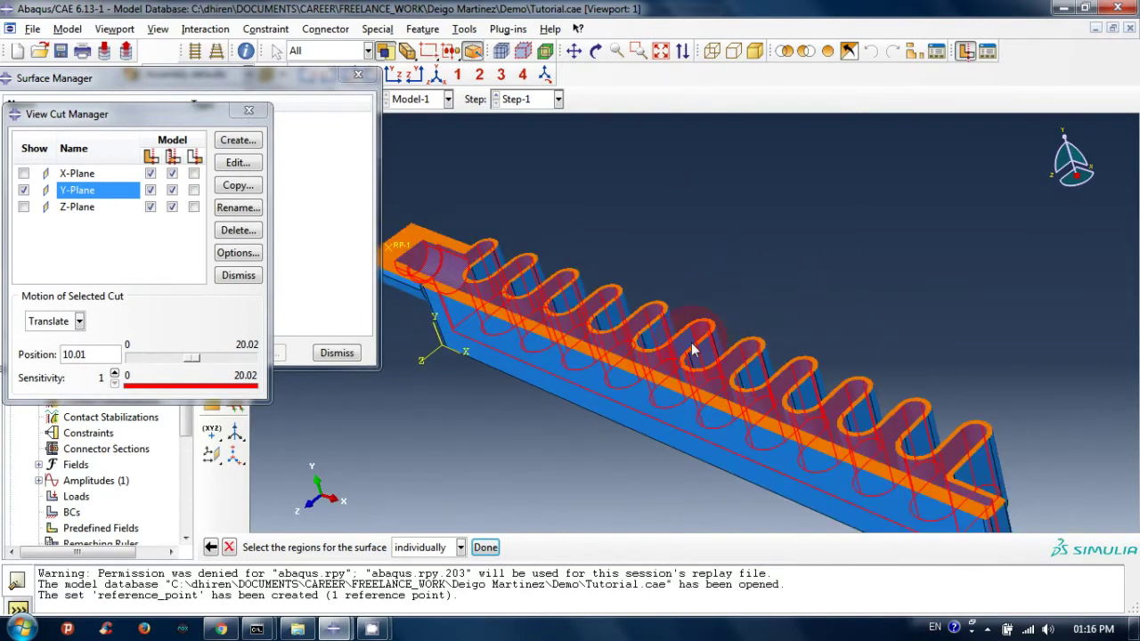
{"action": "scroll", "coordinate": [639, 336], "scroll_direction": "up", "scroll_amount": 1}
{"action": "mouse_move", "coordinate": [686, 337]}
{"action": "left_mouse_down", "text": "ctrl+alt"}
{"action": "mouse_move", "coordinate": [787, 358]}
{"action": "mouse_move", "coordinate": [745, 312]}
{"action": "mouse_move", "coordinate": [695, 334]}
{"action": "left_mouse_up", "text": "ctrl+alt"}
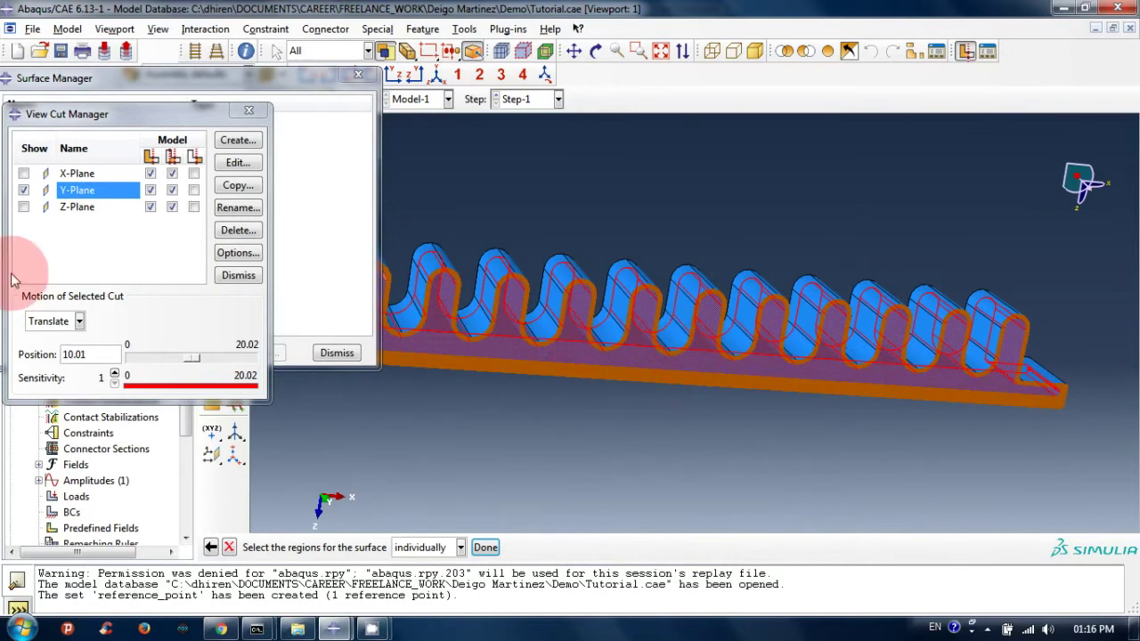
Step: Switch the Y-Plane cut display from the lower portion to the upper portion of the rack
{"action": "left_click", "coordinate": [170, 191]}
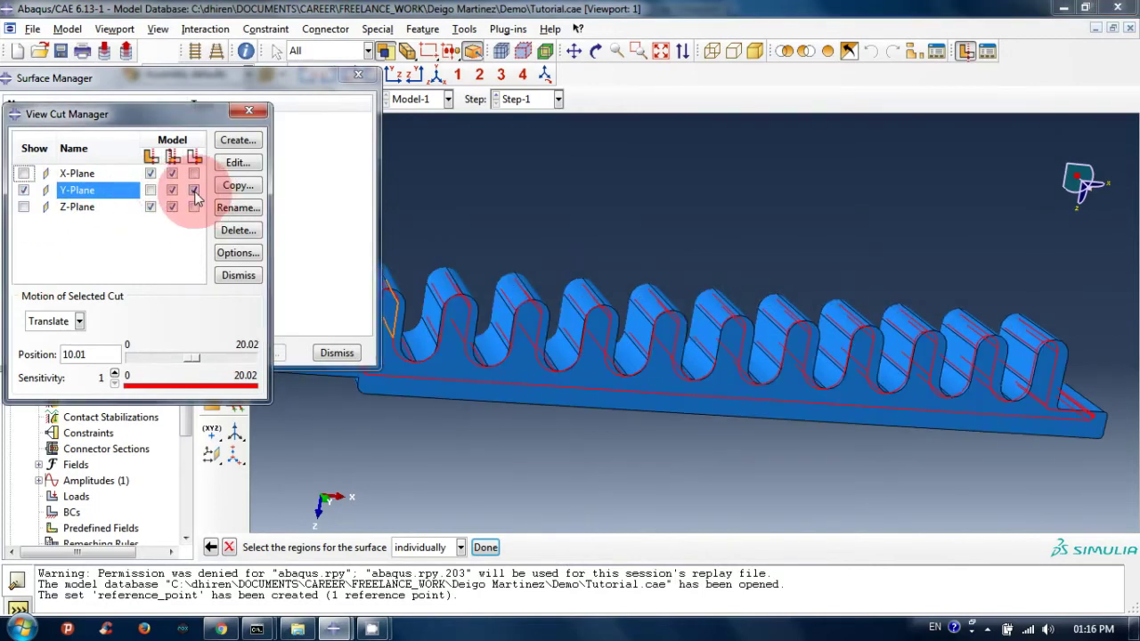
{"action": "left_click", "coordinate": [193, 196]}
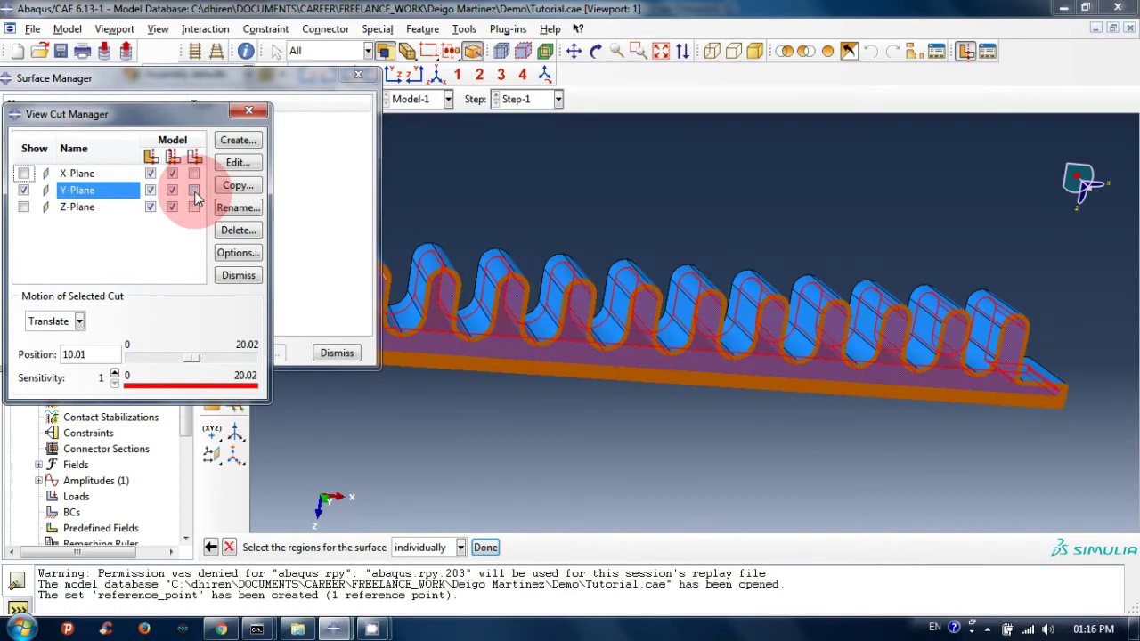
{"action": "left_click", "coordinate": [149, 191]}
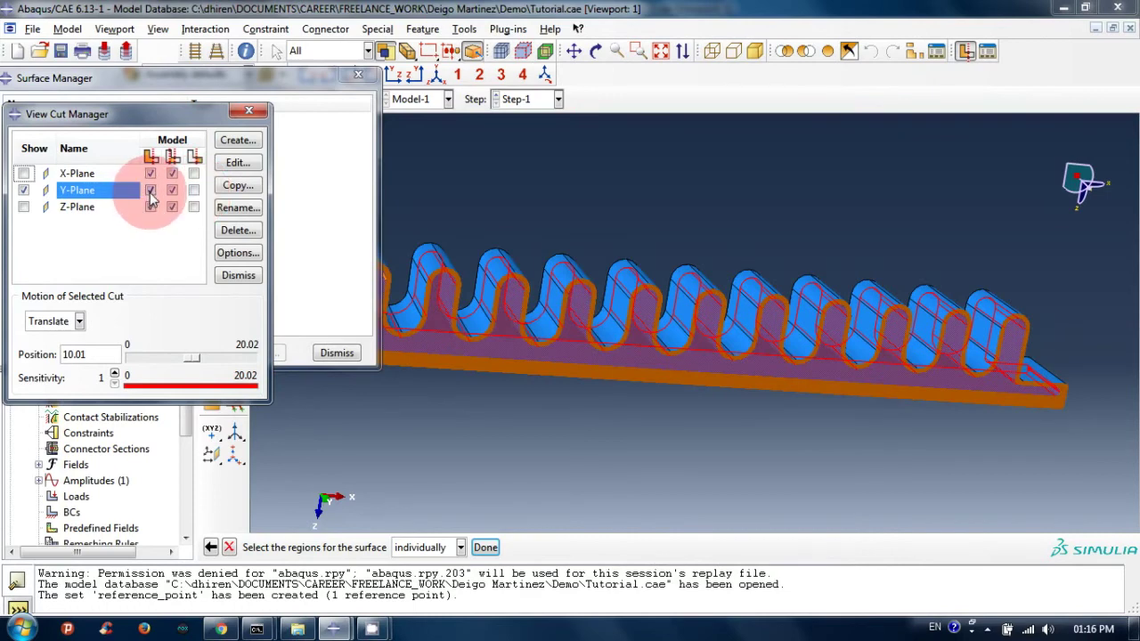
{"action": "left_click", "coordinate": [193, 191]}
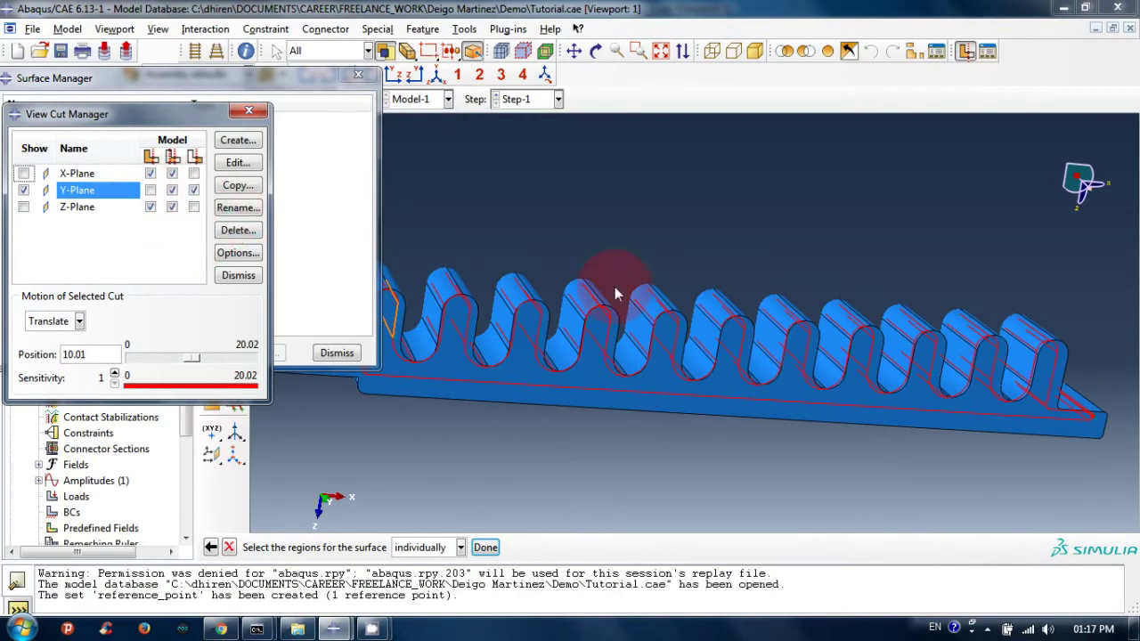
Step: Turn the rack end-on and pick the large finned inner cavity face
{"action": "mouse_move", "coordinate": [597, 326]}
{"action": "left_mouse_down", "text": "ctrl+alt"}
{"action": "mouse_move", "coordinate": [655, 362]}
{"action": "mouse_move", "coordinate": [806, 356]}
{"action": "mouse_move", "coordinate": [765, 361]}
{"action": "left_mouse_up", "text": "ctrl+alt"}
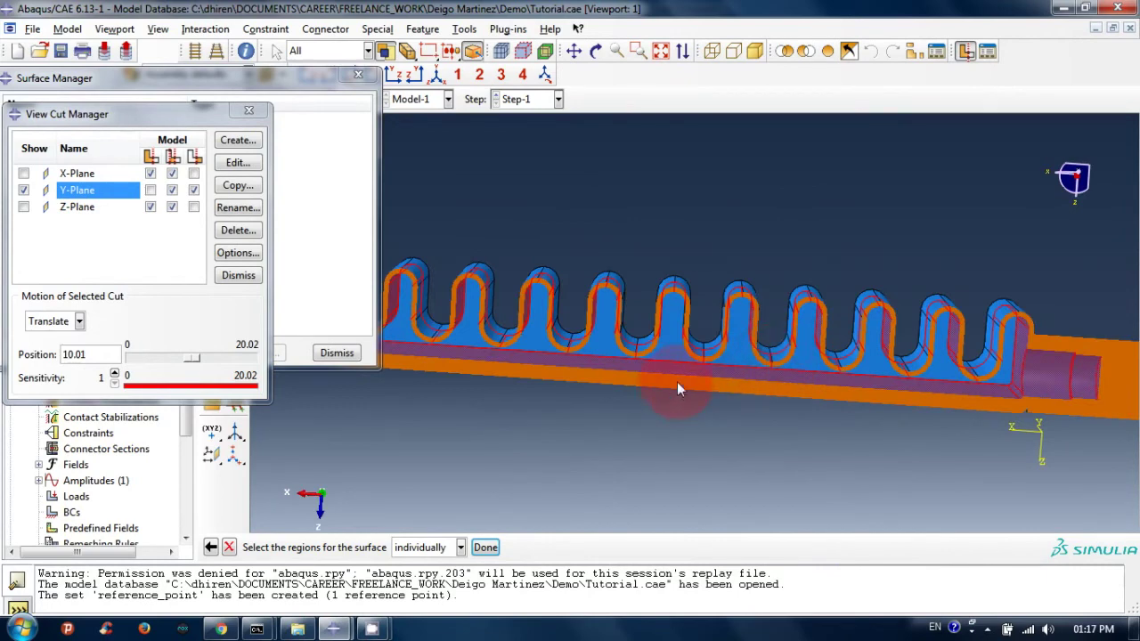
{"action": "left_click", "coordinate": [734, 354]}
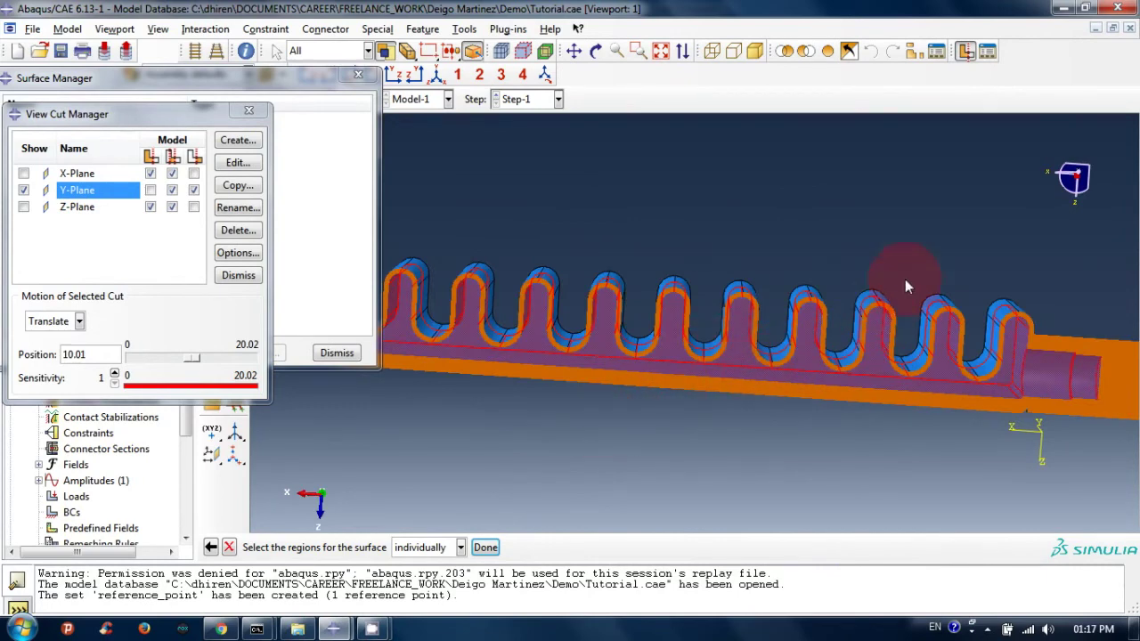
{"action": "left_click_drag", "start_coordinate": [832, 280], "coordinate": [865, 273], "text": "ctrl+alt"}
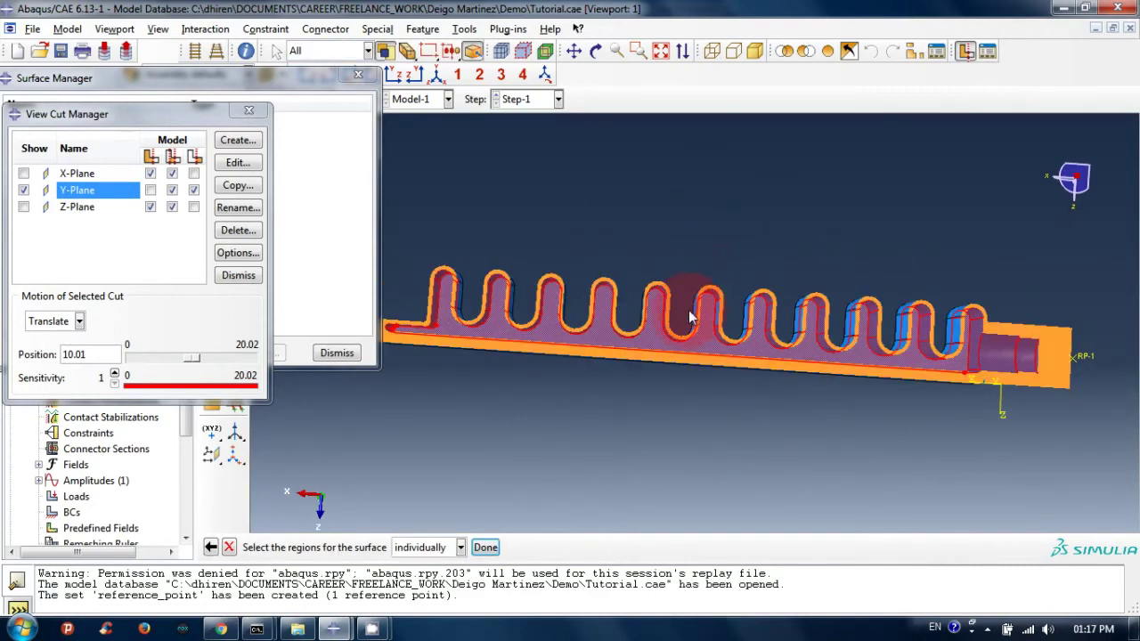
{"action": "left_click_drag", "start_coordinate": [686, 249], "coordinate": [680, 372], "text": "ctrl+alt"}
{"action": "mouse_move", "coordinate": [687, 285]}
{"action": "left_mouse_down", "text": "ctrl+alt"}
{"action": "mouse_move", "coordinate": [680, 323]}
{"action": "mouse_move", "coordinate": [703, 239]}
{"action": "left_mouse_up", "text": "ctrl+alt"}
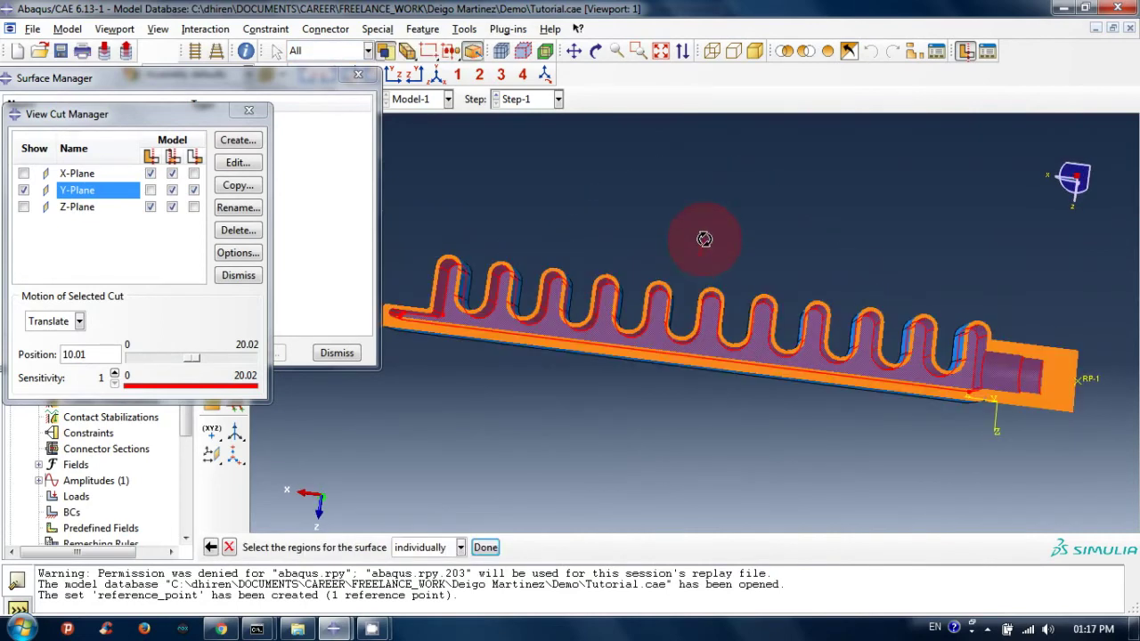
Step: Rotate the view around the cavity end and zoom in on it
{"action": "scroll", "coordinate": [1053, 378], "scroll_direction": "up", "scroll_amount": 3}
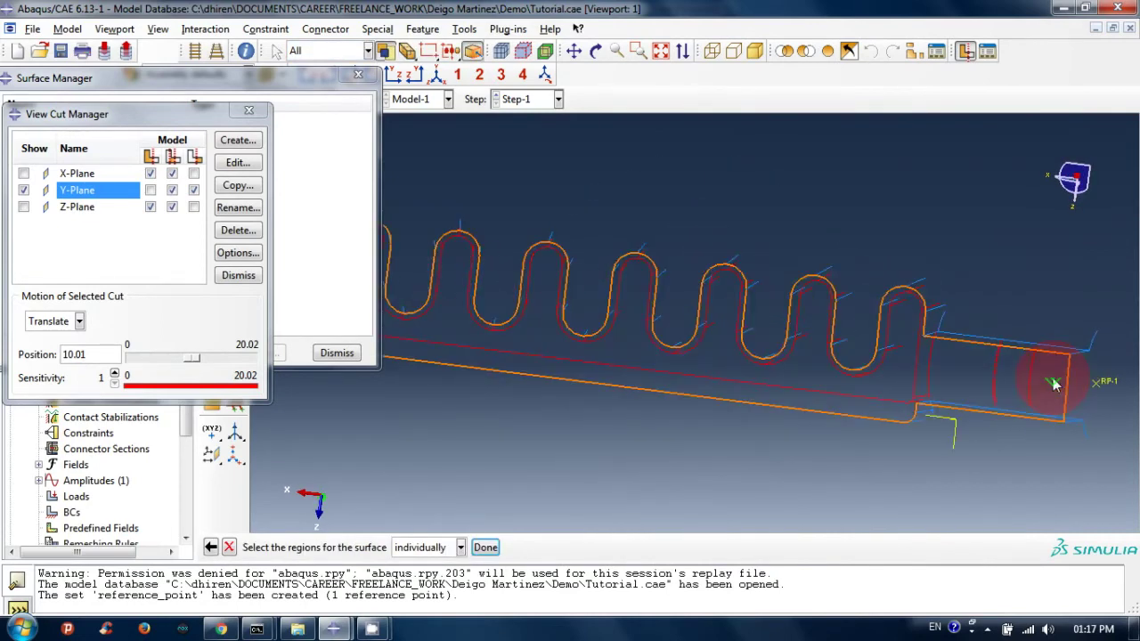
{"action": "left_click_drag", "start_coordinate": [1042, 385], "coordinate": [807, 400], "text": "ctrl+alt"}
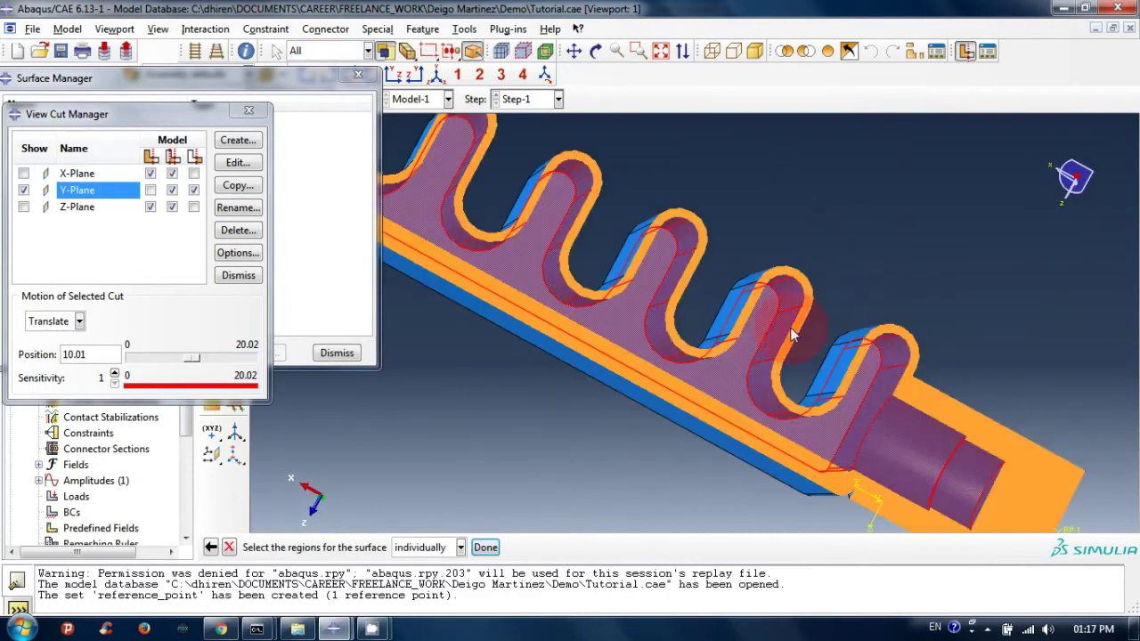
{"action": "left_click_drag", "start_coordinate": [763, 369], "coordinate": [672, 398], "text": "ctrl+alt"}
{"action": "left_click_drag", "start_coordinate": [777, 370], "coordinate": [982, 360], "text": "ctrl+alt"}
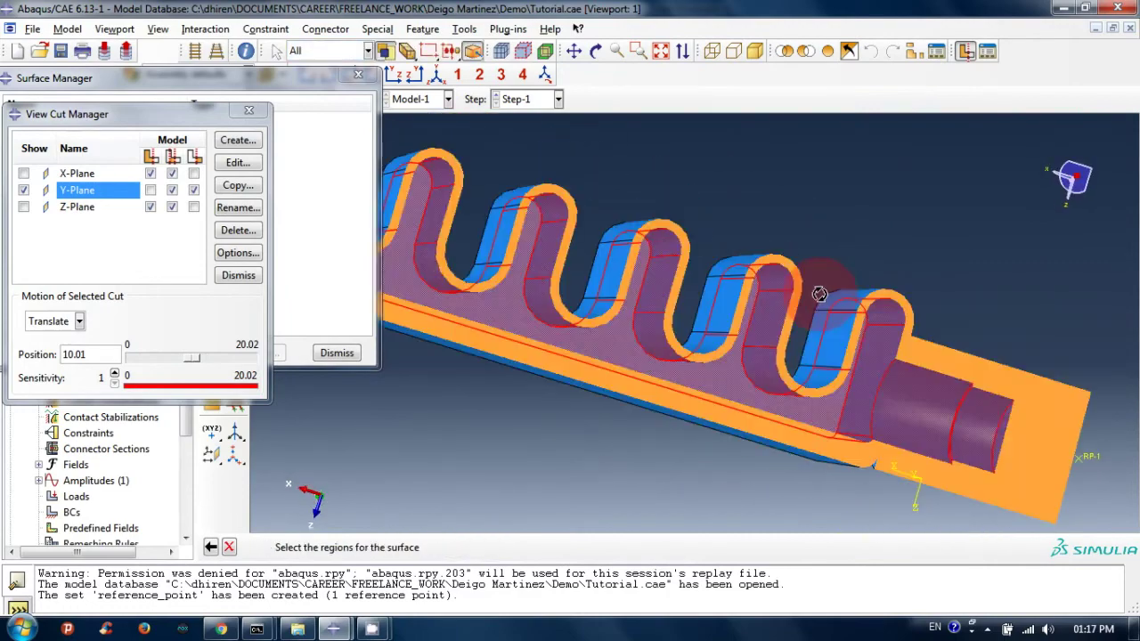
{"action": "scroll", "coordinate": [989, 351], "scroll_direction": "up", "scroll_amount": 1}
{"action": "scroll", "coordinate": [995, 343], "scroll_direction": "up", "scroll_amount": 1}
{"action": "scroll", "coordinate": [999, 343], "scroll_direction": "up", "scroll_amount": 1}
{"action": "scroll", "coordinate": [1000, 344], "scroll_direction": "up", "scroll_amount": 1}
{"action": "scroll", "coordinate": [1000, 344], "scroll_direction": "up", "scroll_amount": 1}
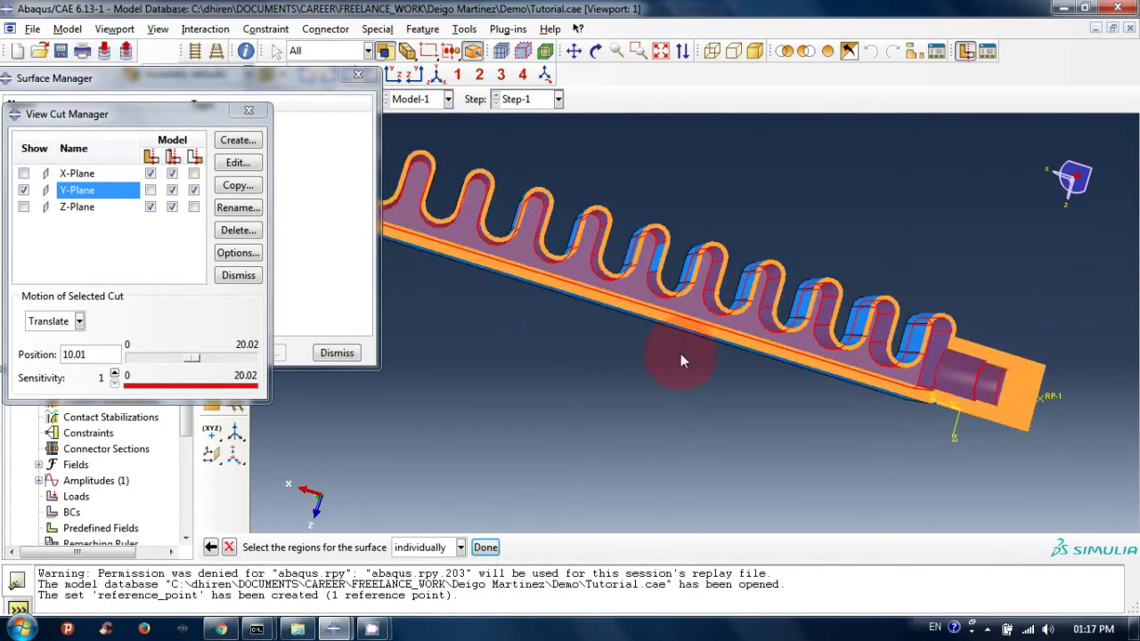
Step: Orbit and zoom to check the picked cavity faces out to the shaft end
{"action": "left_click_drag", "start_coordinate": [704, 292], "coordinate": [745, 310], "text": "ctrl+alt"}
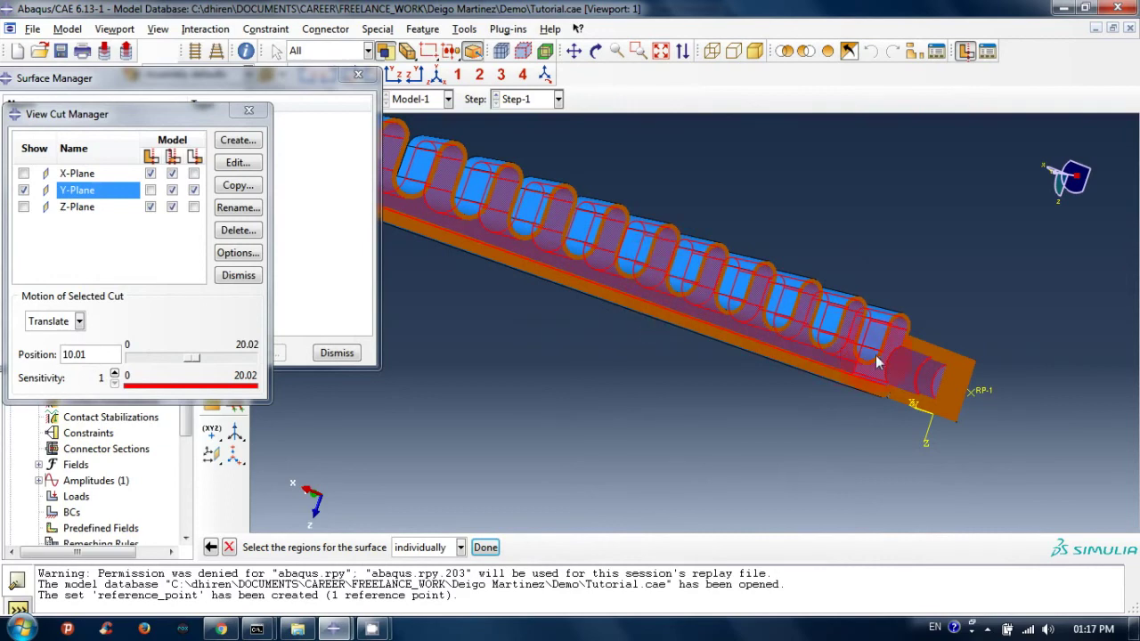
{"action": "mouse_move", "coordinate": [904, 352]}
{"action": "left_mouse_down", "text": "ctrl+alt"}
{"action": "mouse_move", "coordinate": [796, 311]}
{"action": "mouse_move", "coordinate": [687, 328]}
{"action": "left_mouse_up", "text": "ctrl+alt"}
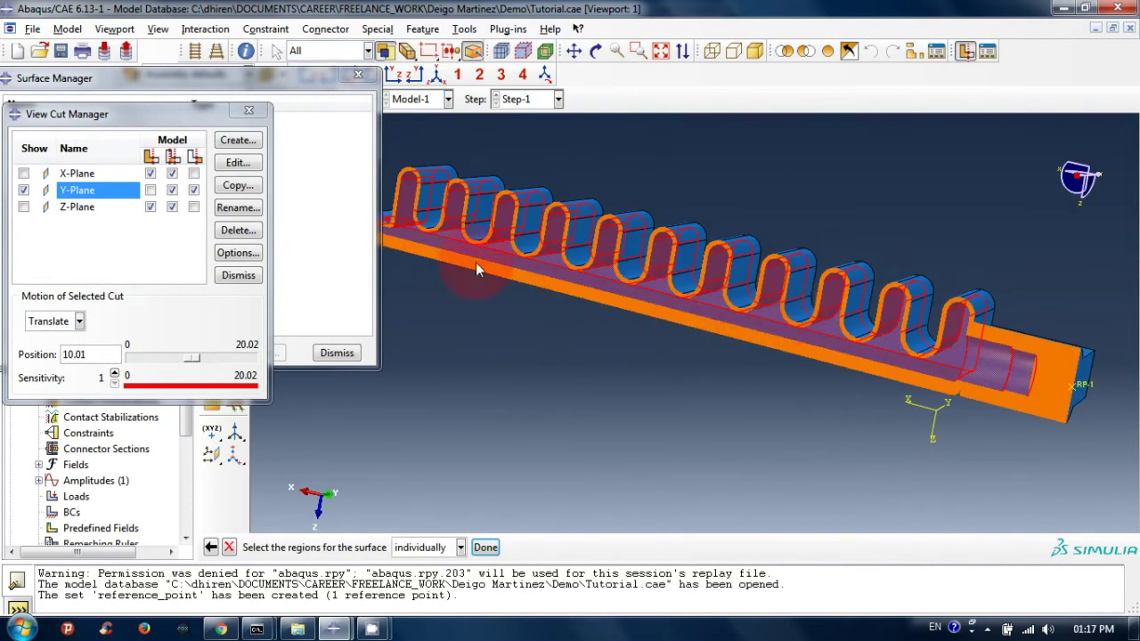
{"action": "mouse_move", "coordinate": [890, 308]}
{"action": "left_mouse_down", "text": "ctrl+alt"}
{"action": "mouse_move", "coordinate": [886, 318]}
{"action": "mouse_move", "coordinate": [904, 318]}
{"action": "left_mouse_up", "text": "ctrl+alt"}
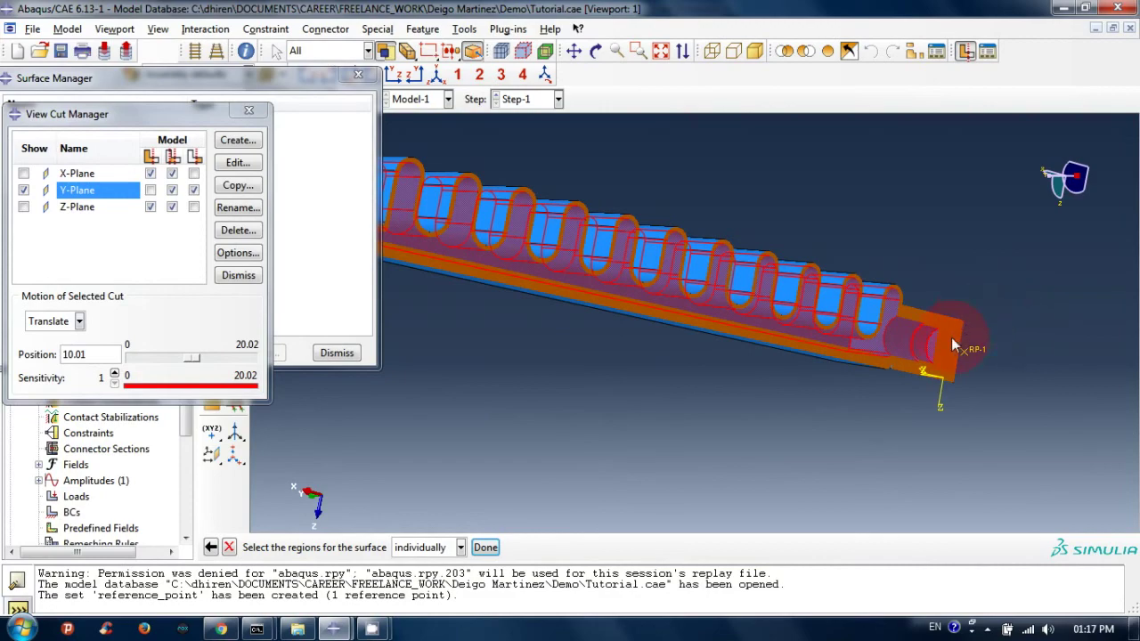
{"action": "scroll", "coordinate": [952, 346], "scroll_direction": "up", "scroll_amount": 2}
{"action": "scroll", "coordinate": [940, 349], "scroll_direction": "up", "scroll_amount": 2}
{"action": "scroll", "coordinate": [922, 355], "scroll_direction": "up", "scroll_amount": 2}
{"action": "scroll", "coordinate": [902, 361], "scroll_direction": "up", "scroll_amount": 2}
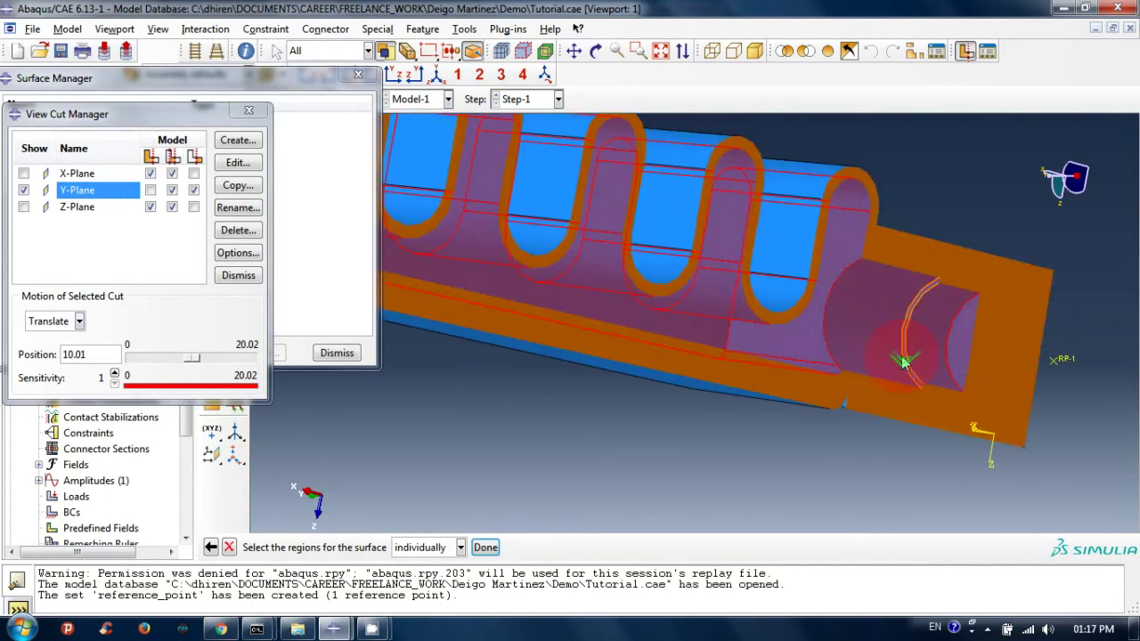
{"action": "scroll", "coordinate": [902, 361], "scroll_direction": "down", "scroll_amount": 2}
{"action": "scroll", "coordinate": [905, 359], "scroll_direction": "down", "scroll_amount": 2}
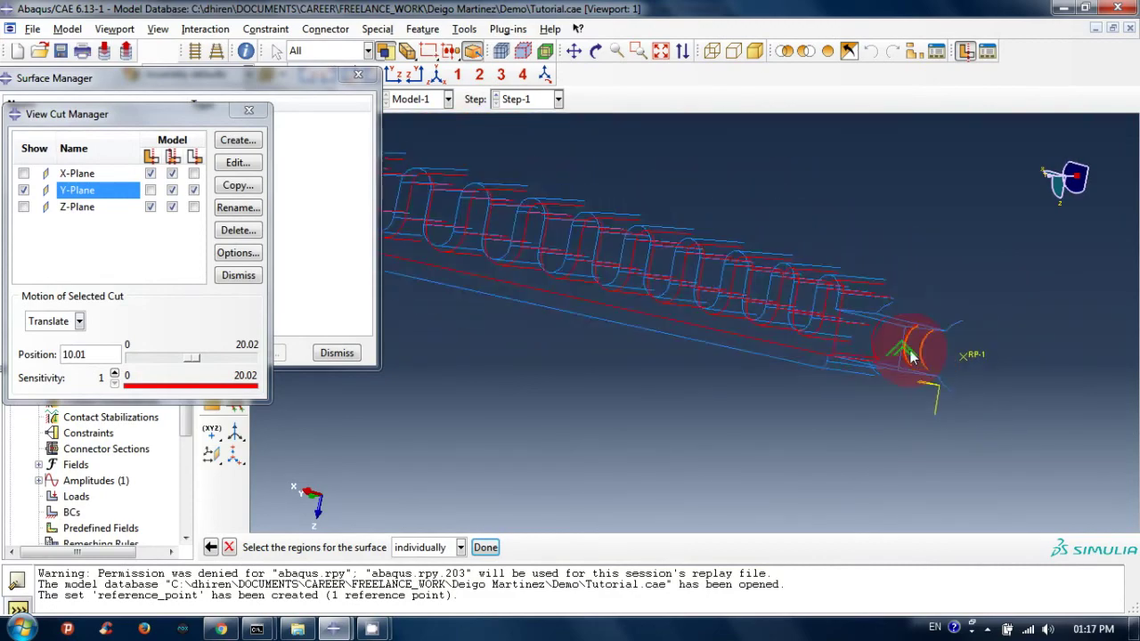
{"action": "scroll", "coordinate": [910, 357], "scroll_direction": "down", "scroll_amount": 2}
{"action": "scroll", "coordinate": [910, 356], "scroll_direction": "down", "scroll_amount": 1}
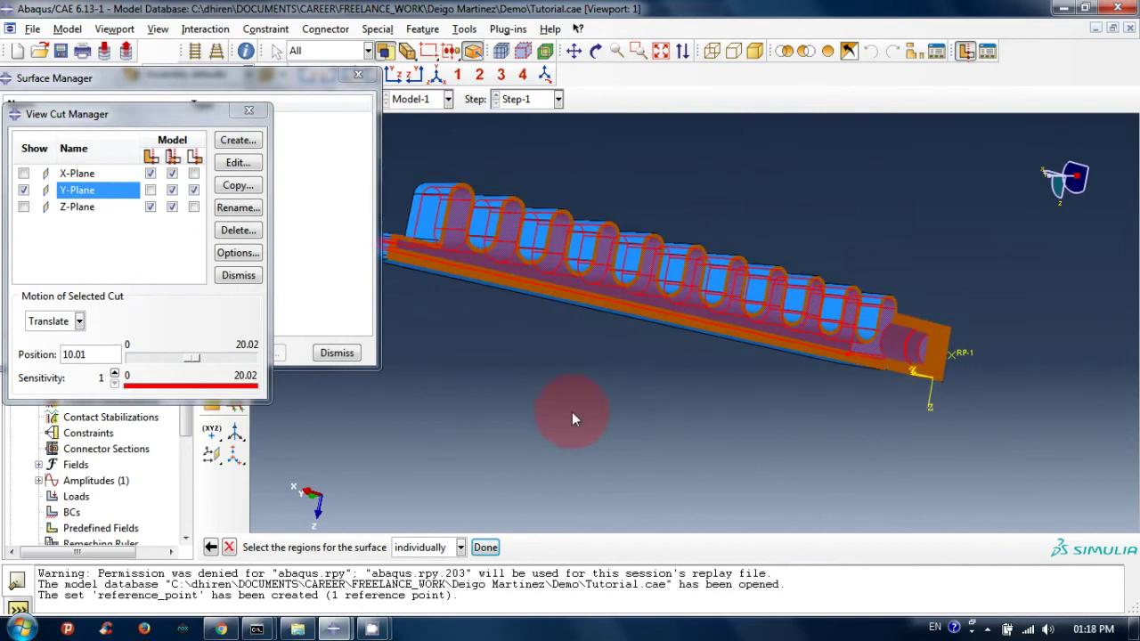
Step: Create Cavity_surf from the 79 picked faces, then switch off and close the Y-plane view cut
{"action": "left_click", "coordinate": [513, 545]}
{"action": "left_click", "coordinate": [486, 548]}
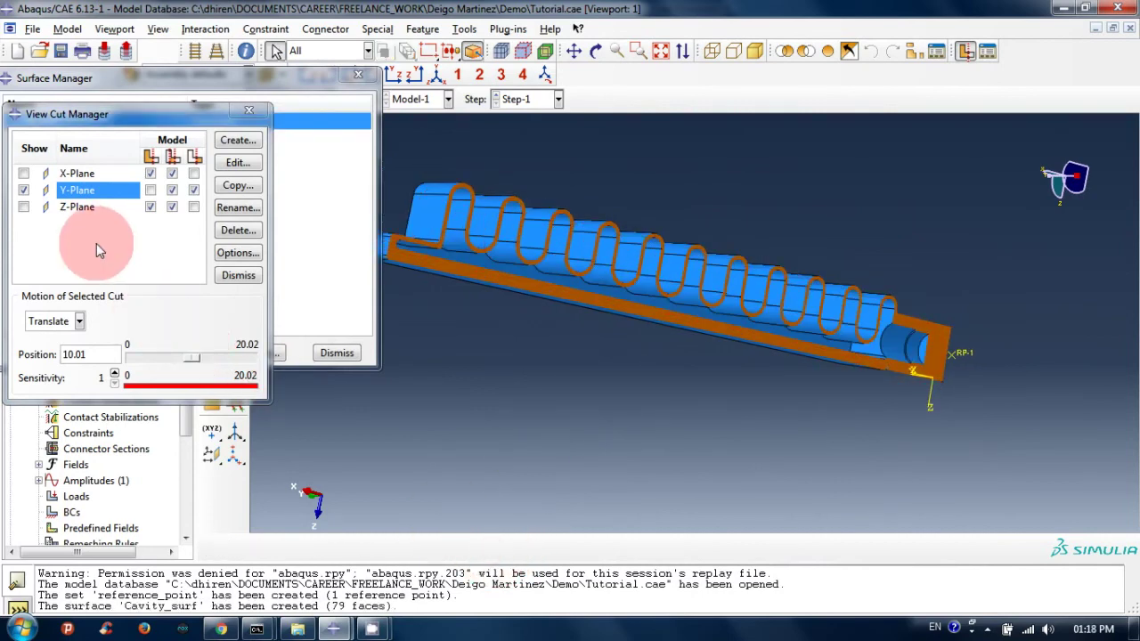
{"action": "left_click", "coordinate": [23, 190]}
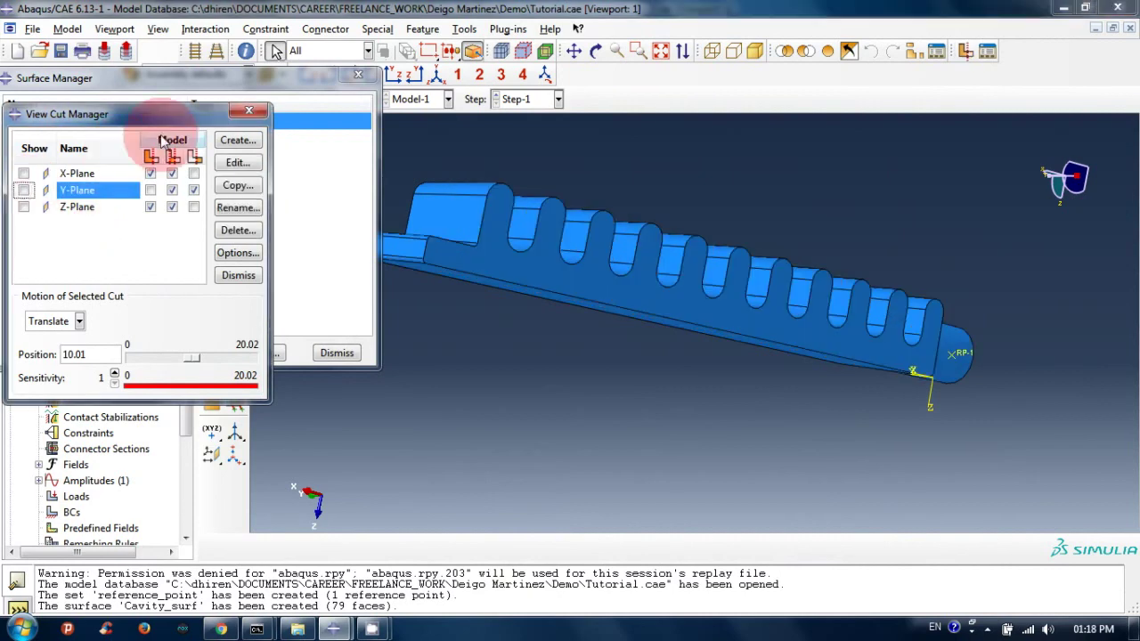
{"action": "left_click", "coordinate": [249, 109]}
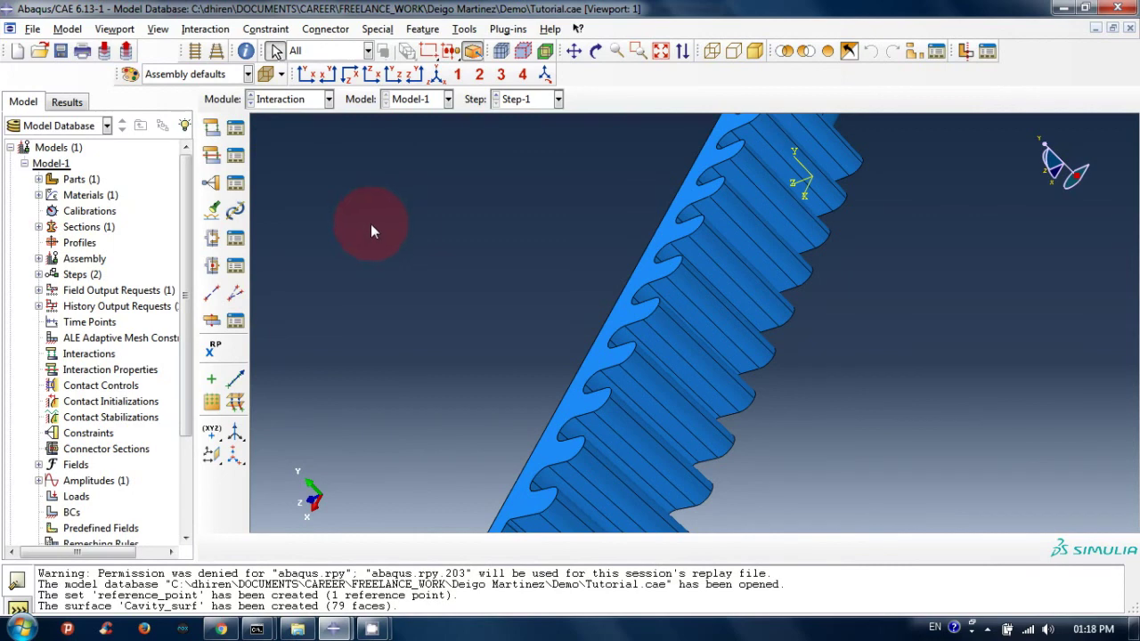
{"action": "scroll", "coordinate": [372, 220], "scroll_direction": "down", "scroll_amount": 3}
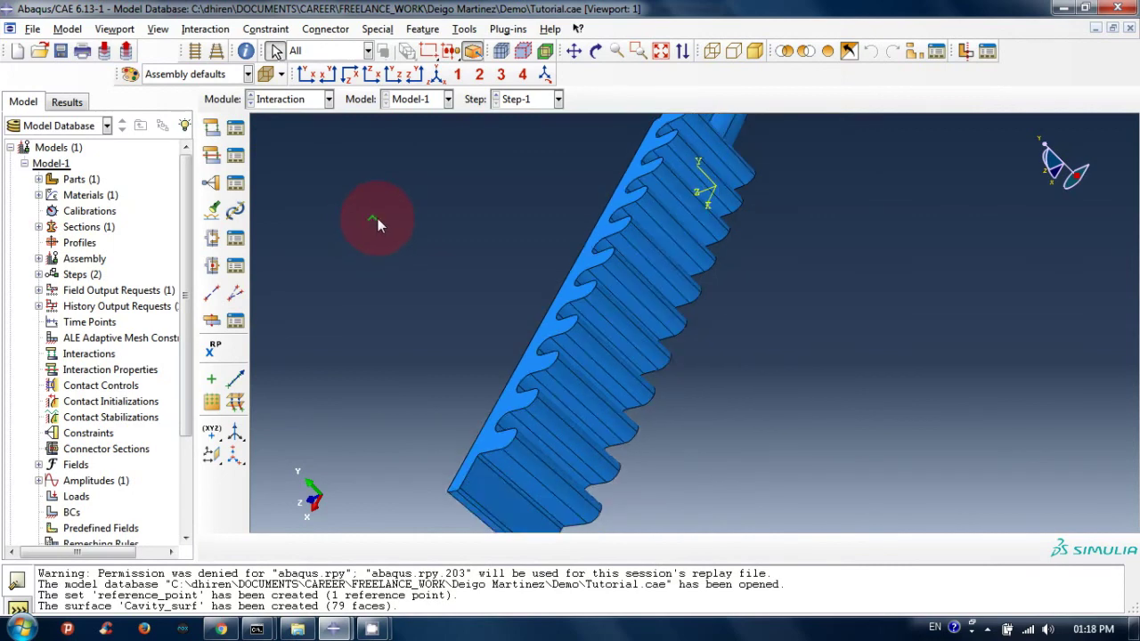